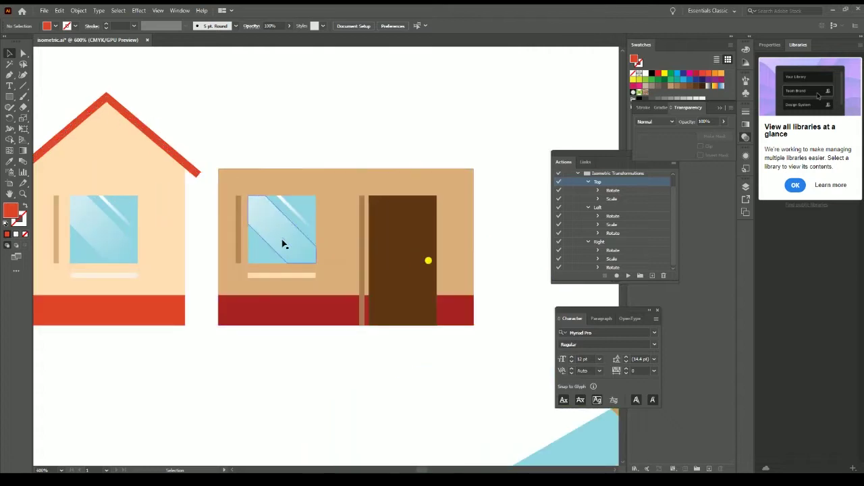
# Apply the Right isometric action to the door wall and join it to the house's side
pyautogui.moveTo(474, 254); pyautogui.dragTo(476, 253)
pyautogui.click(332, 419)
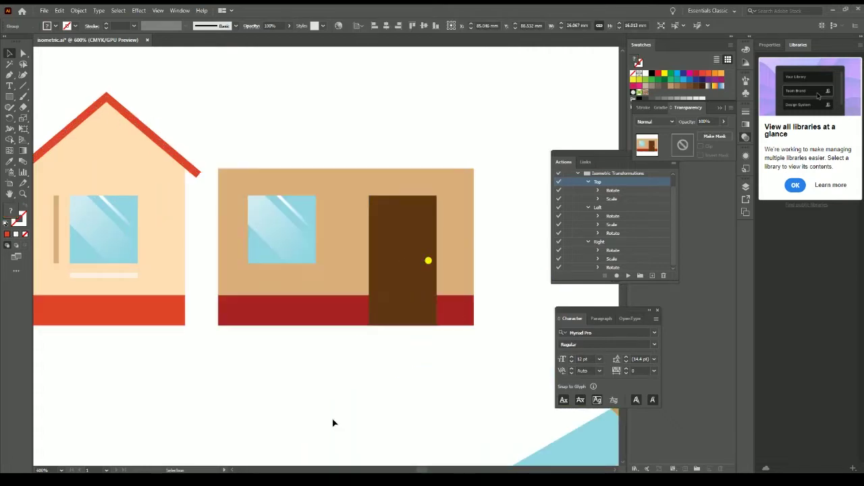
pyautogui.click(358, 246)
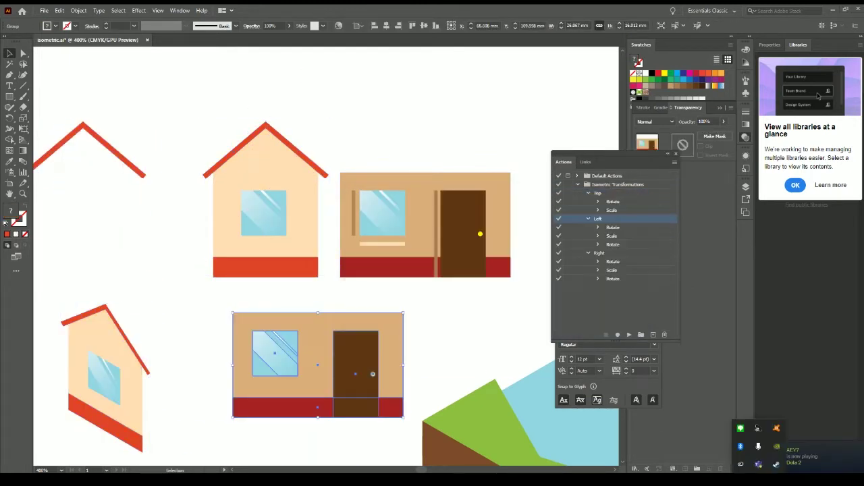
pyautogui.click(599, 252)
pyautogui.click(629, 334)
pyautogui.moveTo(347, 340); pyautogui.dragTo(236, 348)
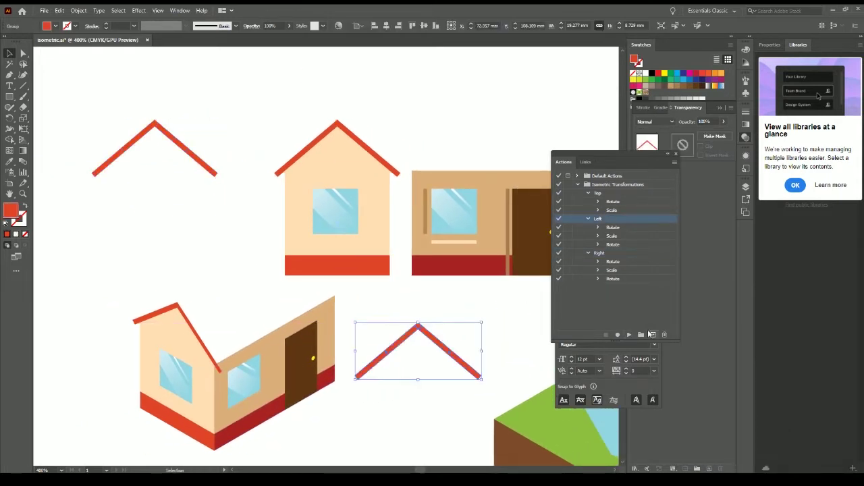
# Move the tilted roof copy into place above the side wall
pyautogui.moveTo(466, 374); pyautogui.dragTo(207, 349)
pyautogui.moveTo(324, 288); pyautogui.dragTo(347, 358)
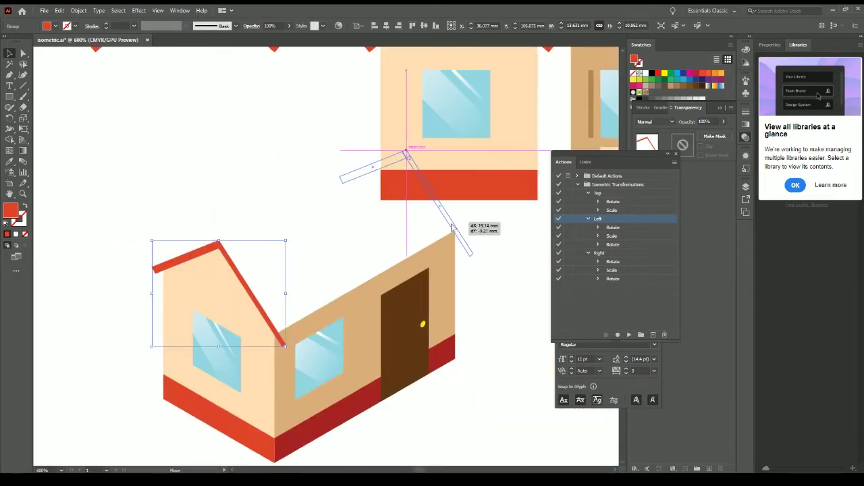
pyautogui.moveTo(207, 350); pyautogui.dragTo(445, 216)
pyautogui.hotkey('ctrl', '-')
pyautogui.hotkey('ctrl', '-')
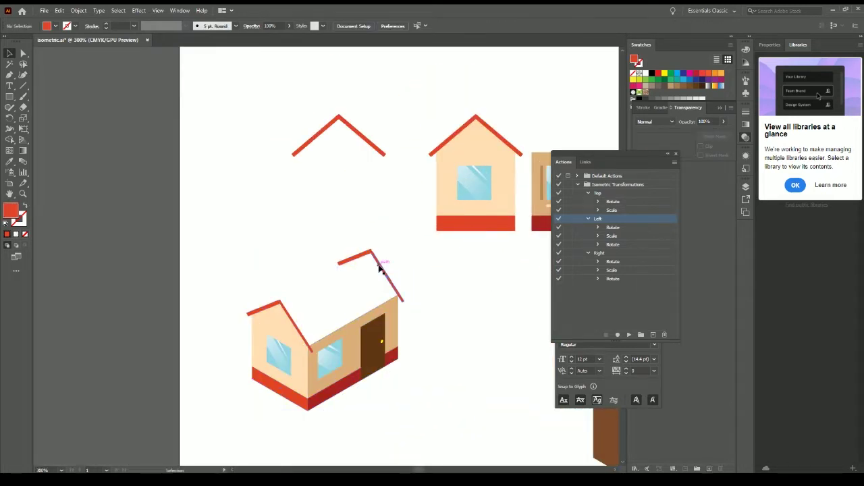
# Skew a tan bar with the Right action and set it under the window as a sill
pyautogui.click(514, 228)
pyautogui.hscroll(5, 378, 191)
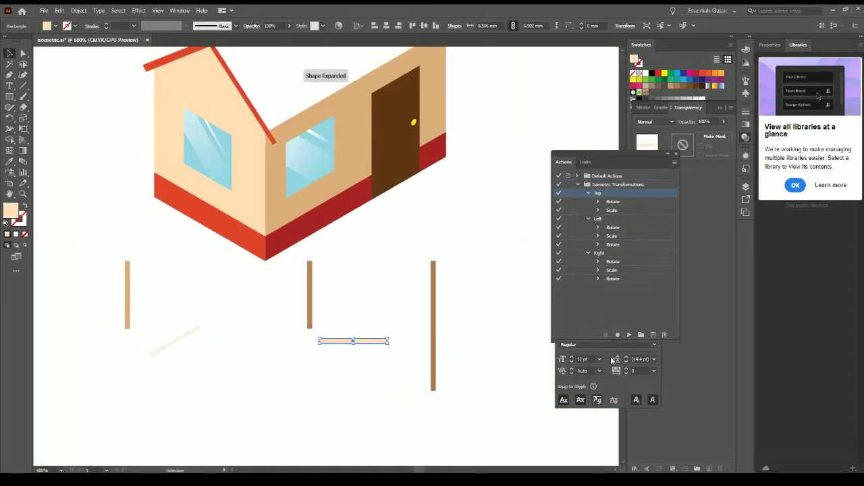
pyautogui.click(628, 334)
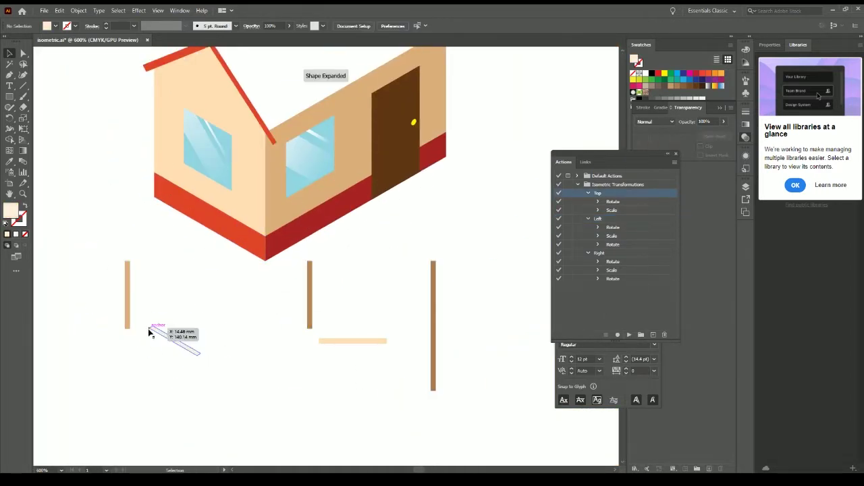
pyautogui.moveTo(185, 166); pyautogui.dragTo(185, 167)
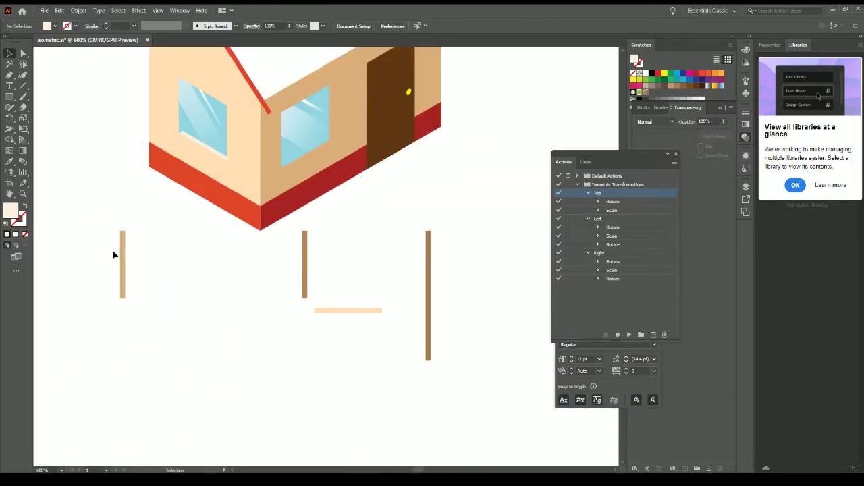
# Skew the left tan bar into a diagonal piece and fit it along the left window's bottom
pyautogui.click(122, 263)
pyautogui.click(598, 218)
pyautogui.click(628, 334)
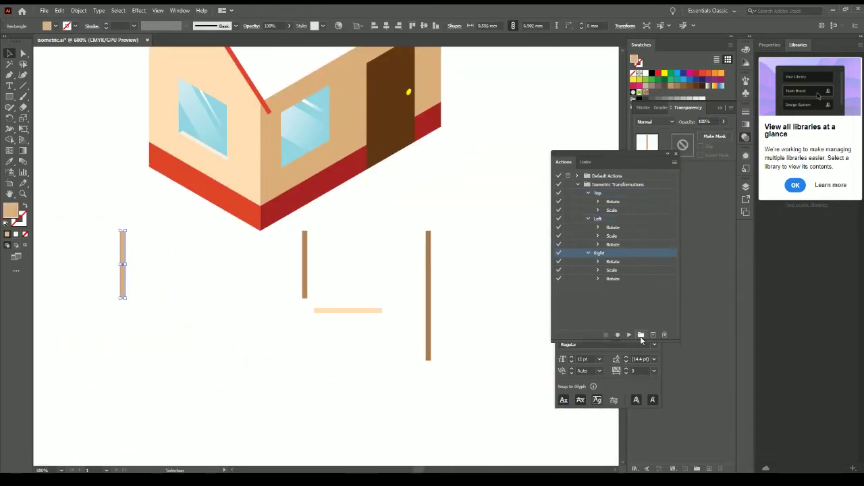
pyautogui.click(629, 334)
pyautogui.scroll(3, 232, 162)
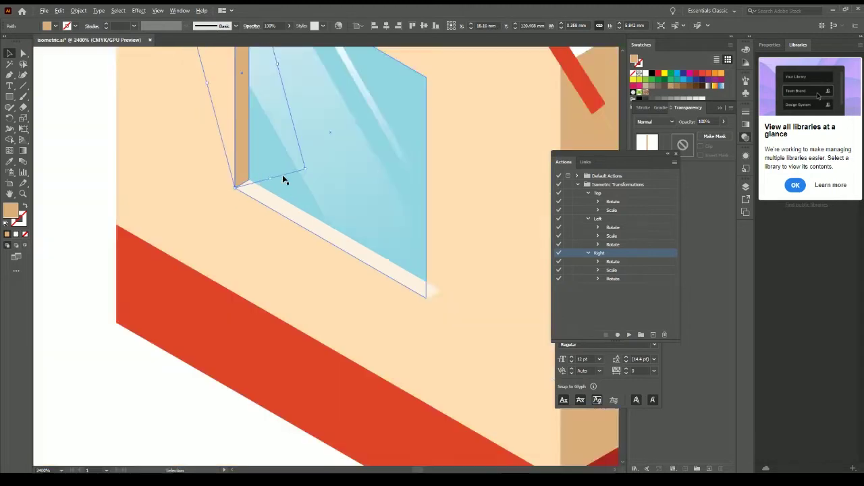
pyautogui.scroll(-2, 283, 179)
pyautogui.moveTo(179, 137); pyautogui.dragTo(267, 225)
pyautogui.hotkey('ctrl', 'z')
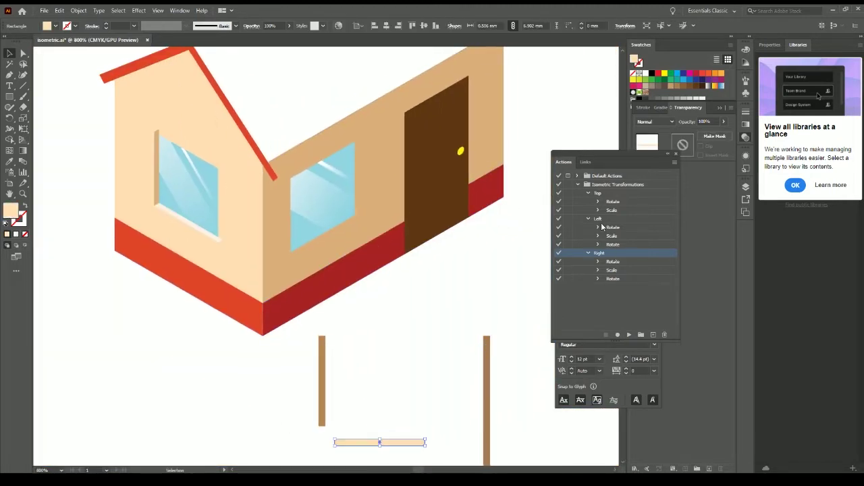
# Set a skewed tan bar beneath the right window using the Left action
pyautogui.moveTo(380, 418); pyautogui.dragTo(341, 240)
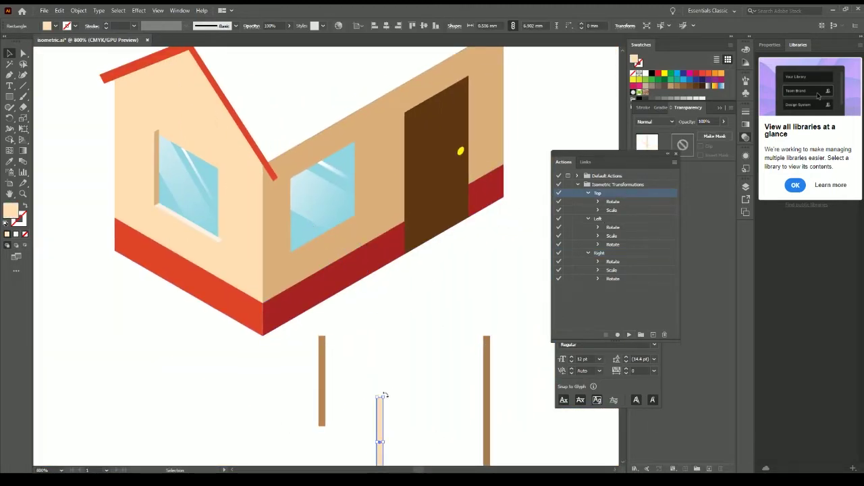
pyautogui.moveTo(381, 432); pyautogui.dragTo(329, 241)
pyautogui.click(628, 335)
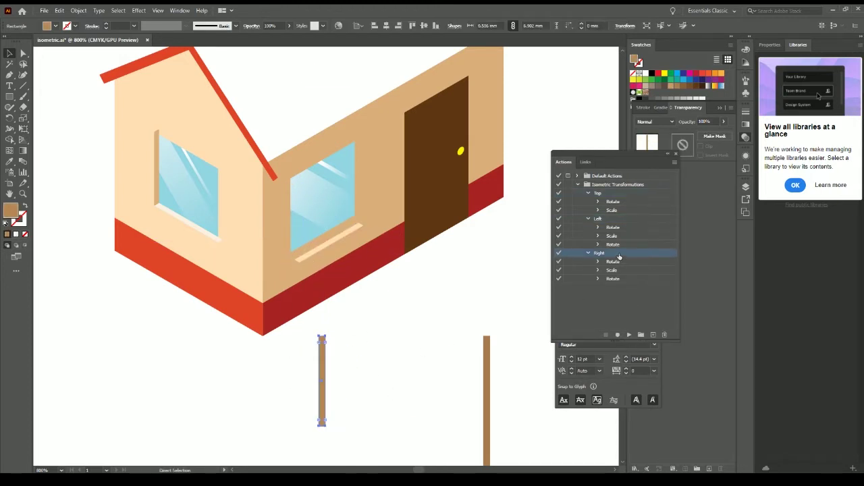
pyautogui.click(599, 218)
# Finish placing the trim bars at the windows and eyedropper the light peach wall colour
pyautogui.moveTo(363, 229); pyautogui.dragTo(363, 228)
pyautogui.press('i')
pyautogui.click(106, 96)
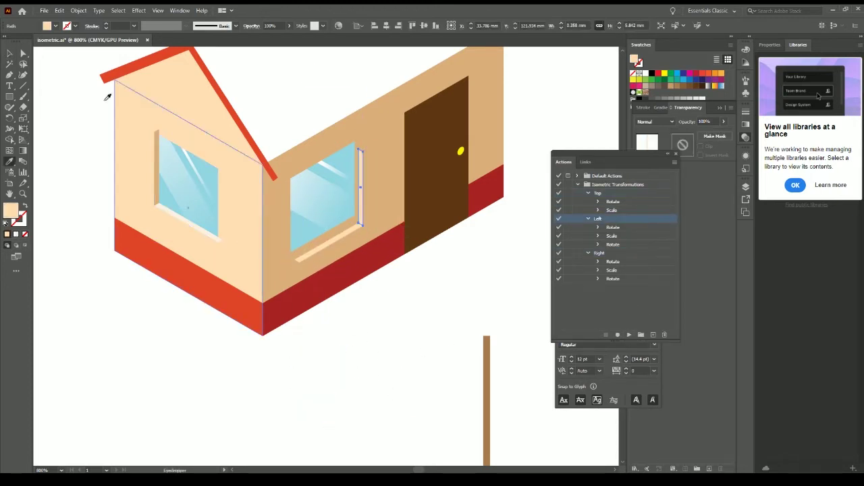
pyautogui.scroll(3, 256, 289)
pyautogui.moveTo(257, 289); pyautogui.dragTo(212, 226)
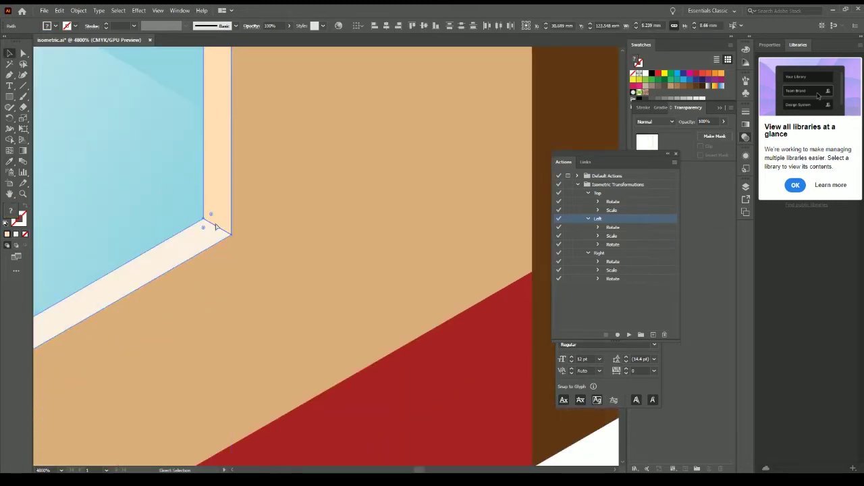
pyautogui.scroll(-3, 237, 237)
pyautogui.scroll(2, 238, 208)
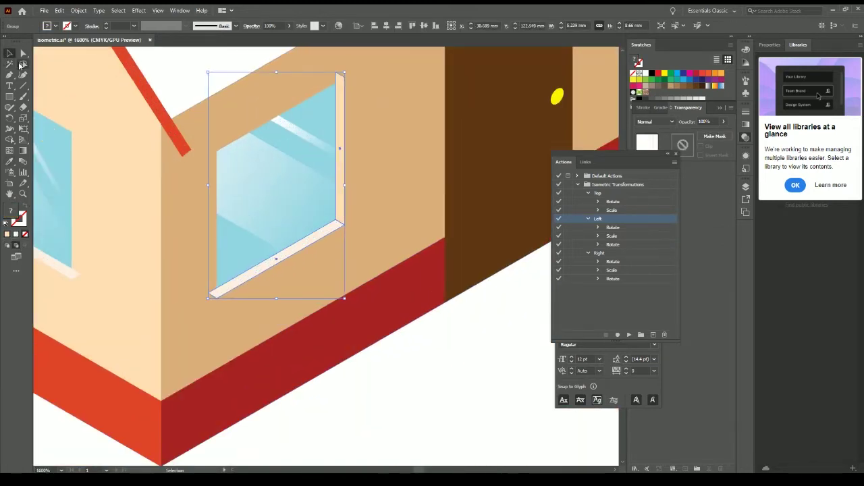
# Draw a peach inner side for the first window and clip it inside the opening
pyautogui.click(216, 272)
pyautogui.click(216, 312)
pyautogui.click(362, 240)
pyautogui.click(367, 110)
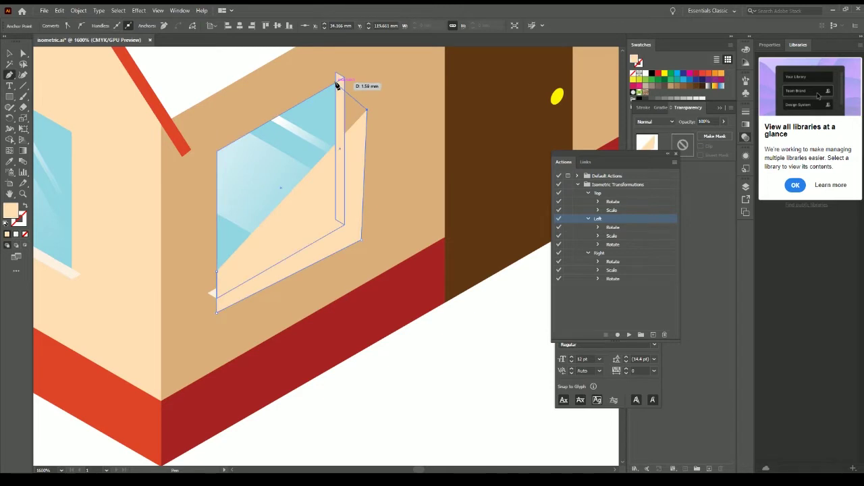
pyautogui.click(337, 75)
pyautogui.click(216, 272)
pyautogui.rightClick(339, 81)
pyautogui.click(379, 182)
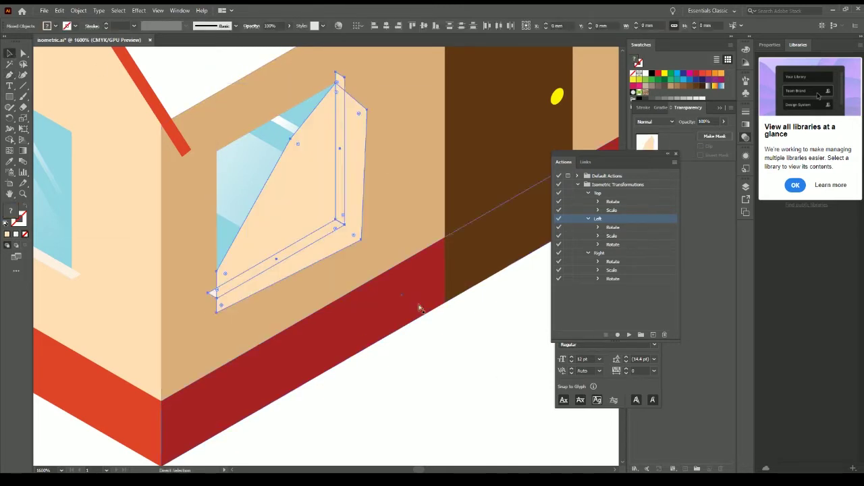
# Draw the peach inner-side shape for the second window with the Pen tool
pyautogui.press('p')
pyautogui.click(333, 84)
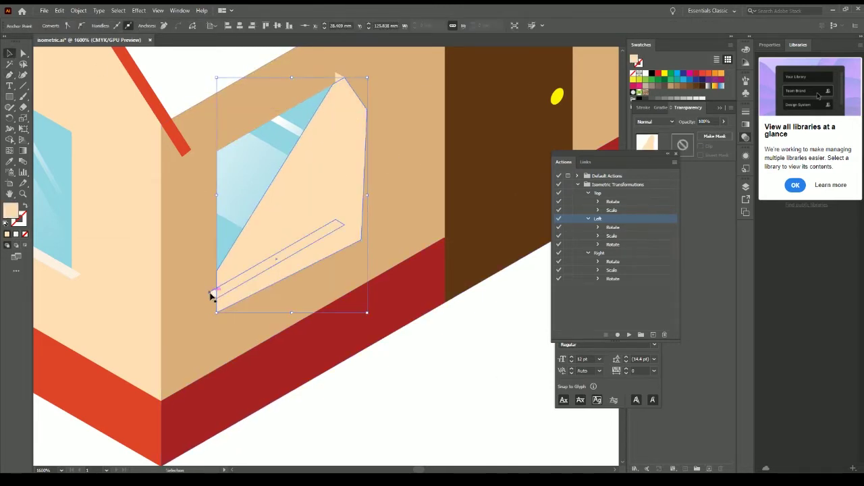
pyautogui.scroll(-5, 211, 295)
pyautogui.scroll(4, 280, 110)
pyautogui.click(279, 107)
pyautogui.click(264, 270)
pyautogui.click(403, 339)
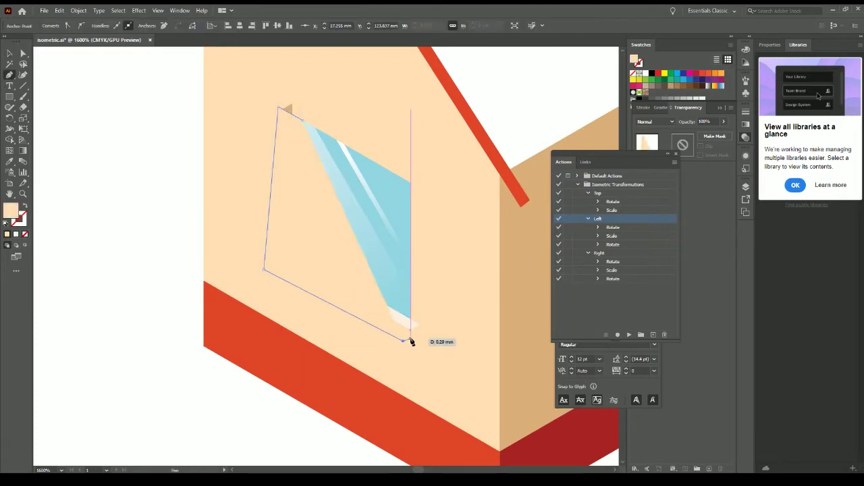
pyautogui.click(279, 107)
pyautogui.rightClick(318, 182)
# Clip the second window's inner side, then sketch and undo a trial roof outline
pyautogui.click(357, 258)
pyautogui.scroll(-5, 347, 232)
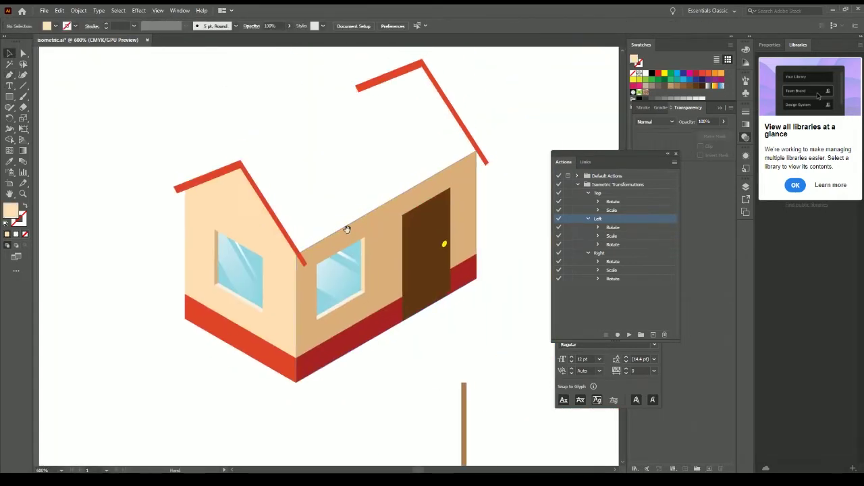
pyautogui.click(289, 284)
pyautogui.click(405, 81)
pyautogui.click(466, 179)
pyautogui.hotkey('ctrl', 'z')
pyautogui.hotkey('ctrl', 'z')
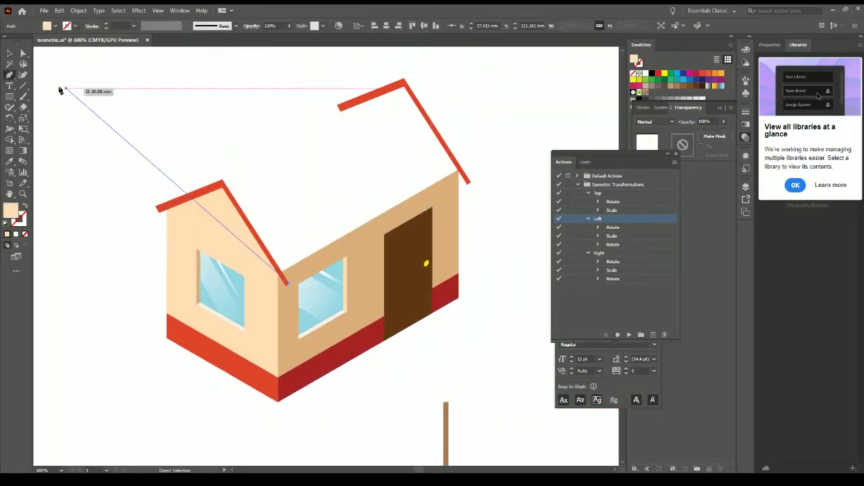
# Draw a small magenta square and position it at the roof corner
pyautogui.press('m')
pyautogui.scroll(5, 283, 272)
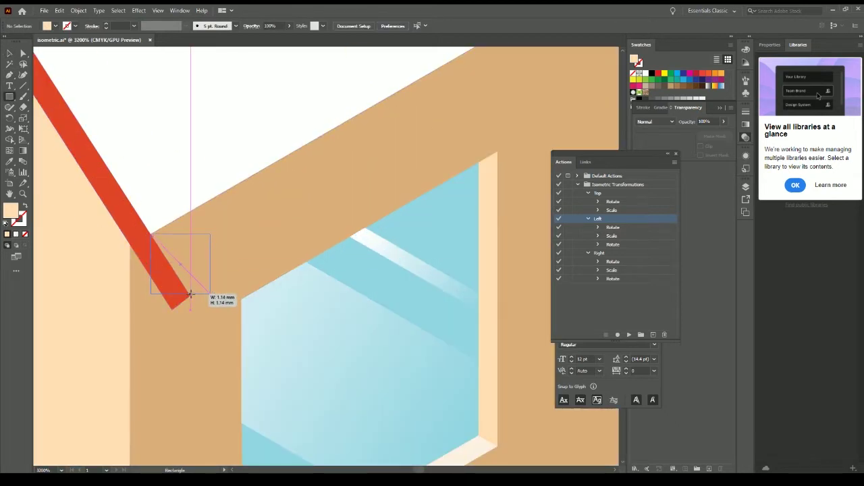
pyautogui.moveTo(191, 295); pyautogui.dragTo(203, 291)
pyautogui.hotkey('ctrl', 'z')
pyautogui.moveTo(131, 247); pyautogui.dragTo(170, 309)
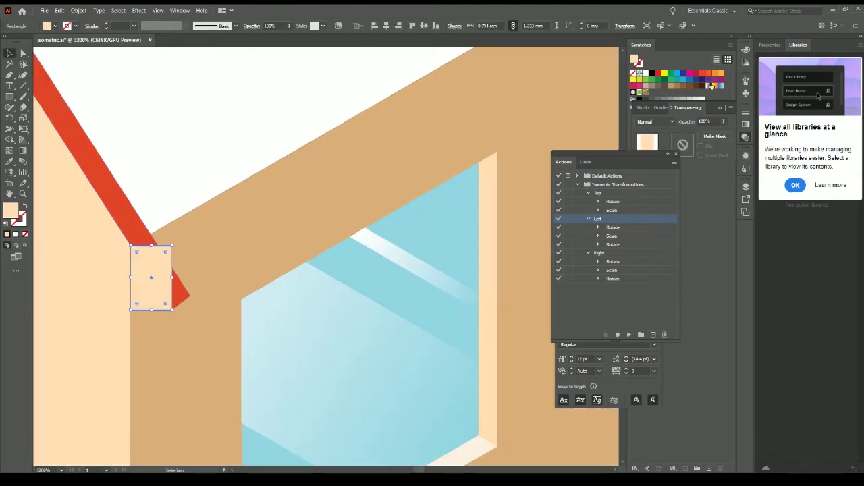
pyautogui.click(722, 79)
pyautogui.press('v')
pyautogui.moveTo(151, 277); pyautogui.dragTo(409, 175)
pyautogui.scroll(-5, 460, 168)
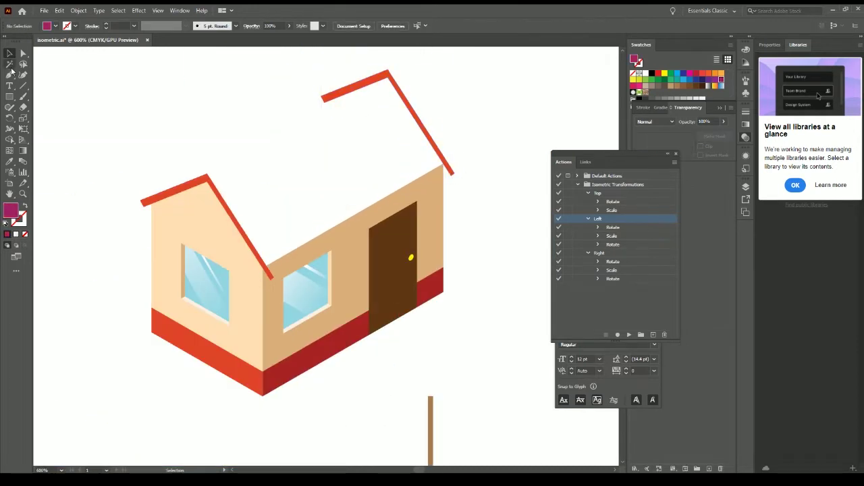
# Stretch the magenta shape into the roof plane and colour it salmon pink
pyautogui.moveTo(206, 176); pyautogui.dragTo(457, 174)
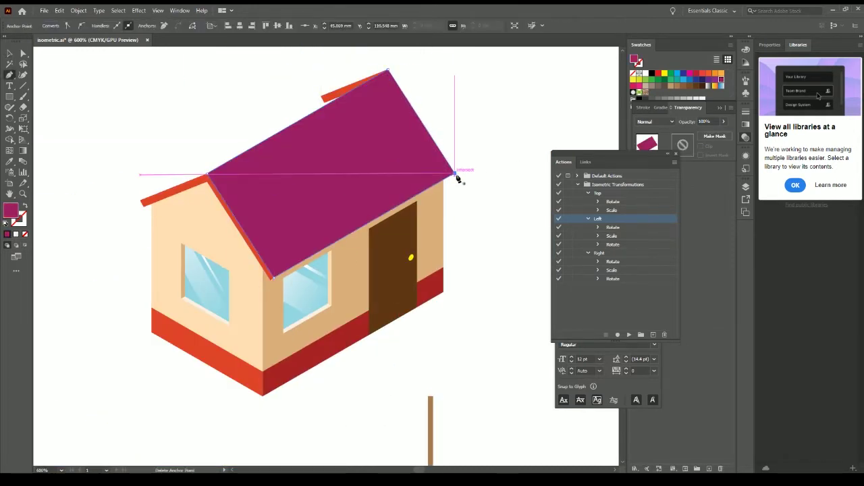
pyautogui.click(293, 274)
pyautogui.doubleClick(11, 212)
pyautogui.click(324, 165)
pyautogui.click(463, 164)
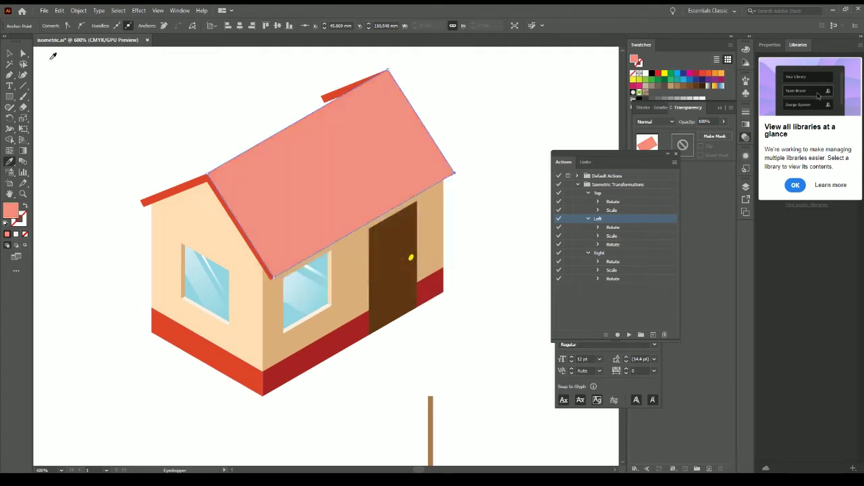
pyautogui.press('v')
pyautogui.click(175, 88)
pyautogui.press('p')
# Try recolouring the roof's top-left edge strip, then undo the change
pyautogui.click(140, 201)
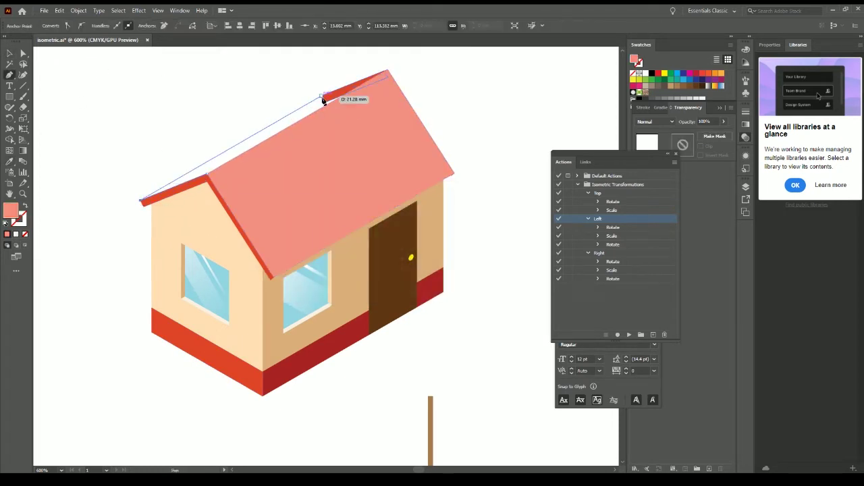
pyautogui.click(140, 200)
pyautogui.doubleClick(10, 211)
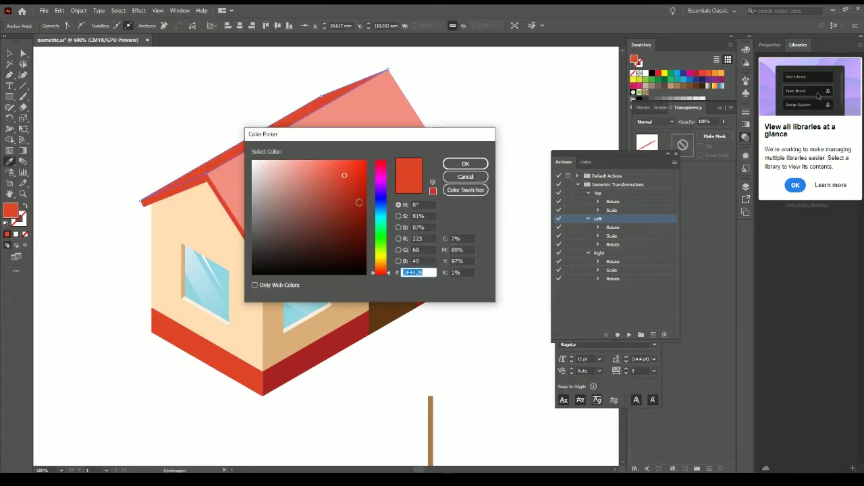
pyautogui.press('Return')
pyautogui.press('v')
pyautogui.click(263, 138)
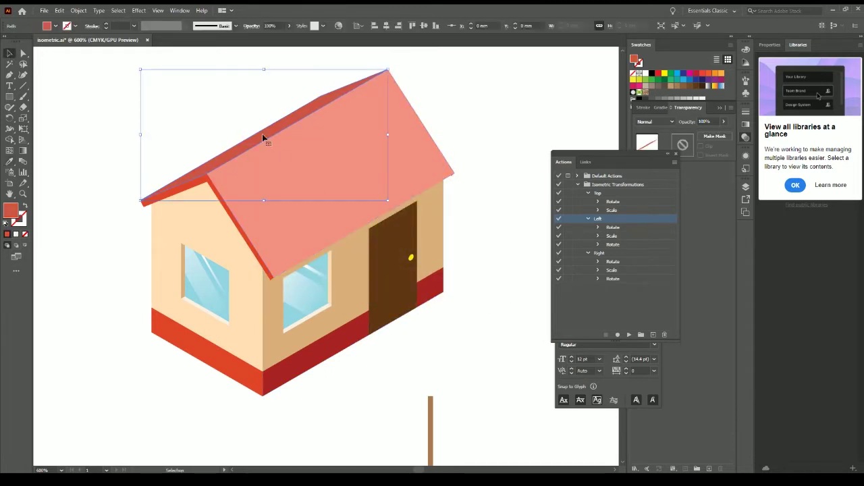
pyautogui.hotkey('ctrl', 'z')
pyautogui.press('v')
# Give the top-left roof strip a red fill and the main roof face a deeper red
pyautogui.click(251, 143)
pyautogui.doubleClick(10, 211)
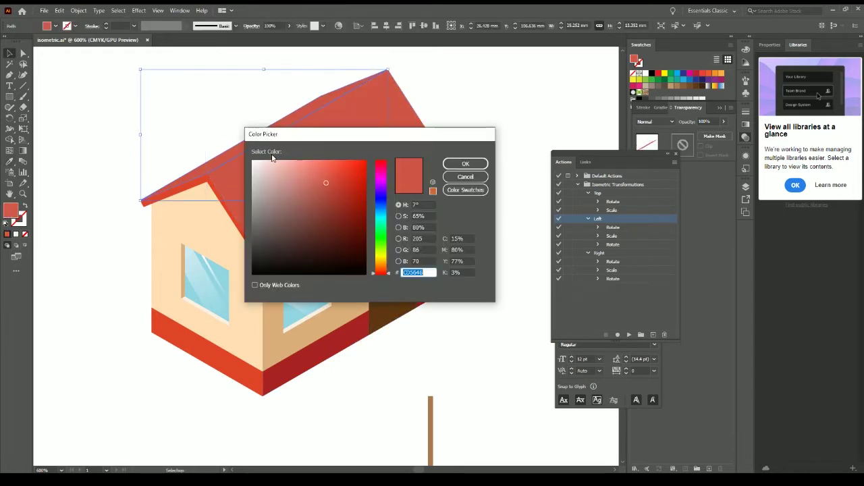
pyautogui.click(461, 160)
pyautogui.doubleClick(10, 211)
pyautogui.click(463, 160)
pyautogui.click(353, 185)
pyautogui.doubleClick(10, 211)
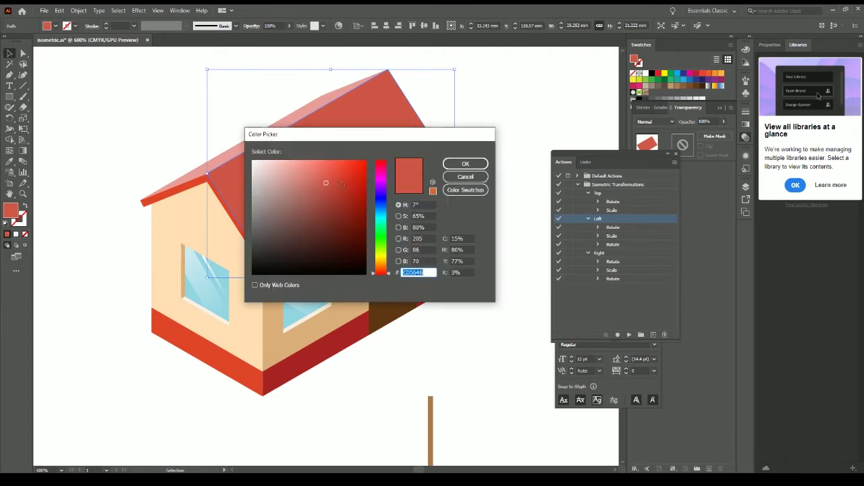
pyautogui.click(470, 163)
# Isolate the grassy cube and delete its green grass triangles
pyautogui.scroll(-5, 207, 108)
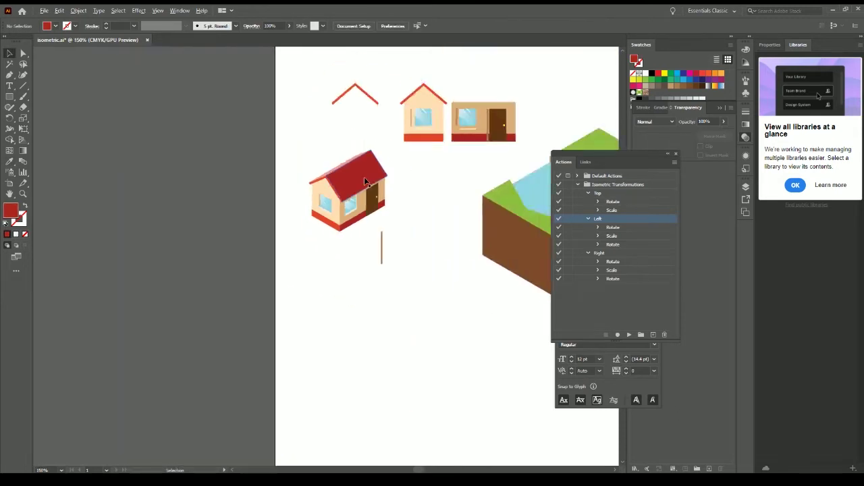
pyautogui.scroll(5, 378, 181)
pyautogui.scroll(-5, 379, 181)
pyautogui.doubleClick(226, 276)
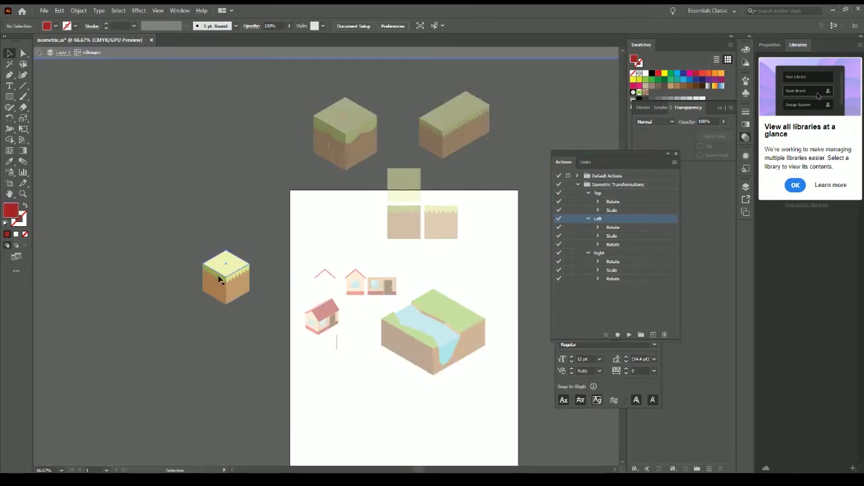
pyautogui.scroll(5, 426, 277)
pyautogui.press('Escape')
pyautogui.click(195, 260)
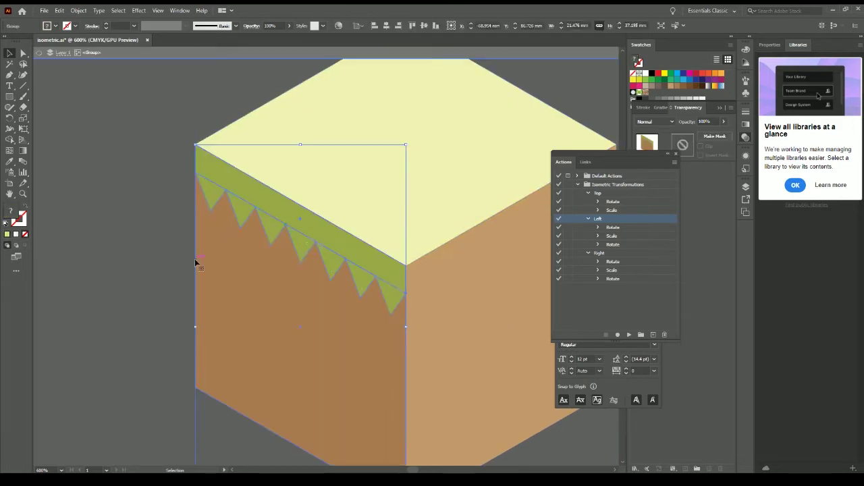
pyautogui.press('Delete')
pyautogui.press('a')
pyautogui.click(307, 251)
pyautogui.hotkey('ctrl', 'z')
pyautogui.hotkey('ctrl', 'z')
pyautogui.hotkey('ctrl', 'z')
pyautogui.press('Escape')
# Recolour the plain cube's faces grey, with a darker grey right face
pyautogui.scroll(-3, 304, 183)
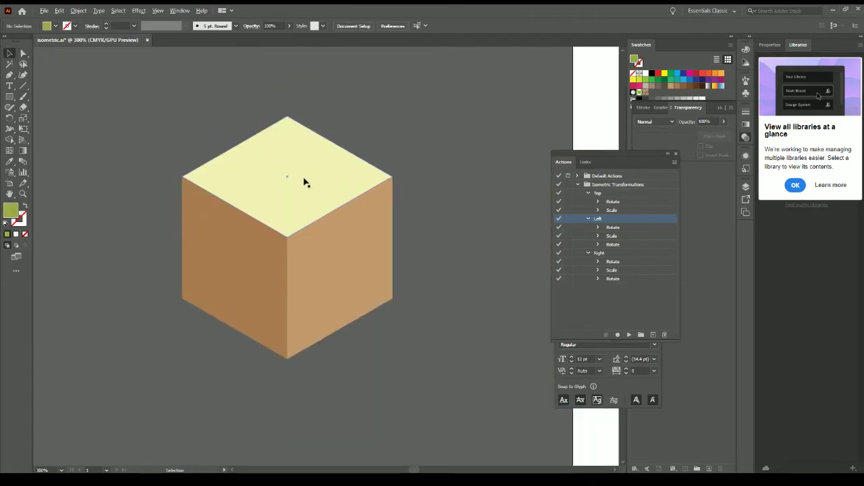
pyautogui.click(329, 168)
pyautogui.click(235, 268)
pyautogui.click(331, 283)
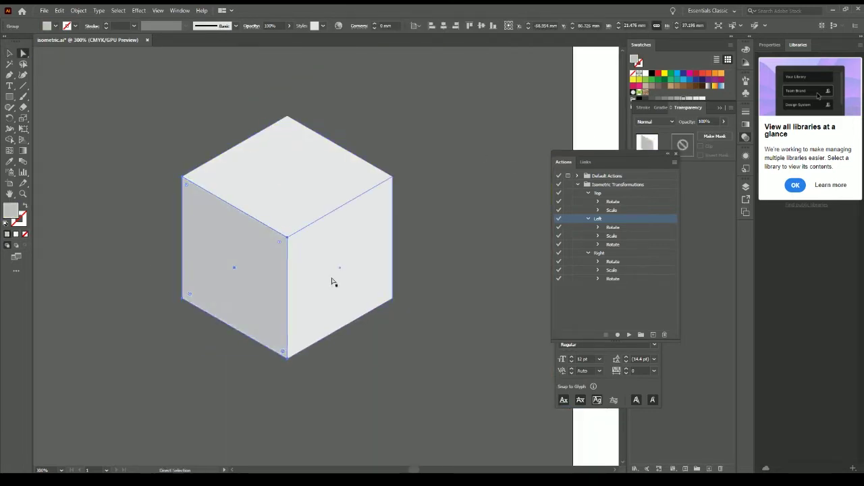
pyautogui.press('v')
# Duplicate the cube and move its faces onto the original to form a hollow top
pyautogui.moveTo(362, 234); pyautogui.dragTo(534, 399)
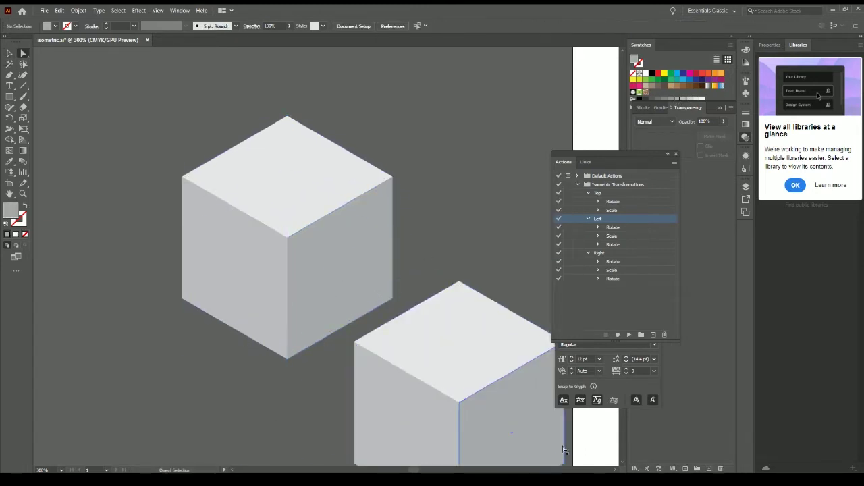
pyautogui.moveTo(253, 214); pyautogui.dragTo(252, 215)
pyautogui.moveTo(499, 398); pyautogui.dragTo(358, 203)
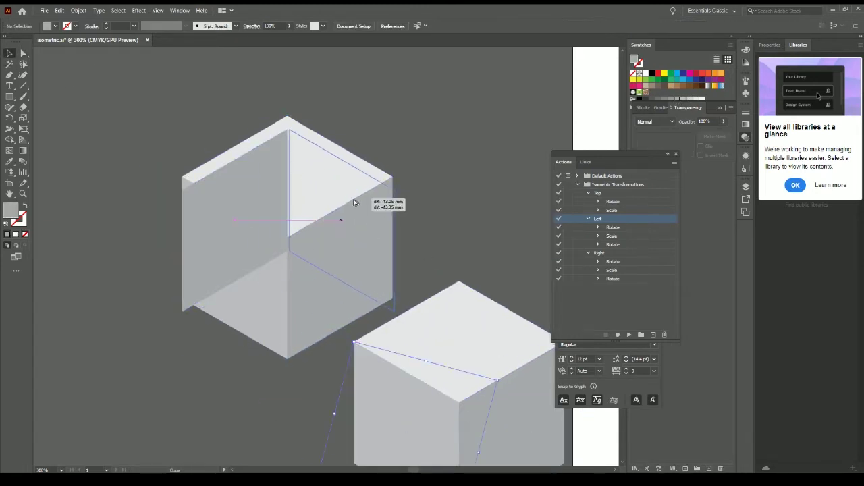
pyautogui.moveTo(424, 320)
pyautogui.mouseDown()
pyautogui.moveTo(307, 216)
pyautogui.moveTo(324, 149)
pyautogui.mouseUp()
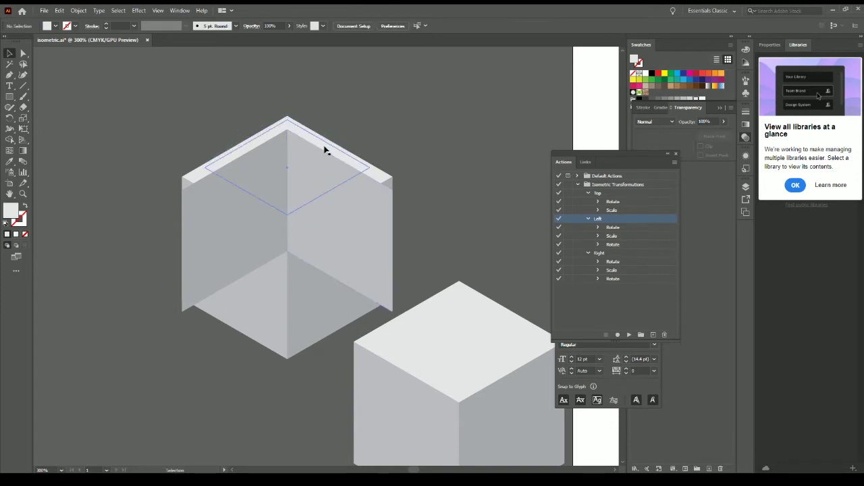
pyautogui.keyDown('shift'); pyautogui.click(262, 242); pyautogui.keyUp('shift')
pyautogui.rightClick(314, 180)
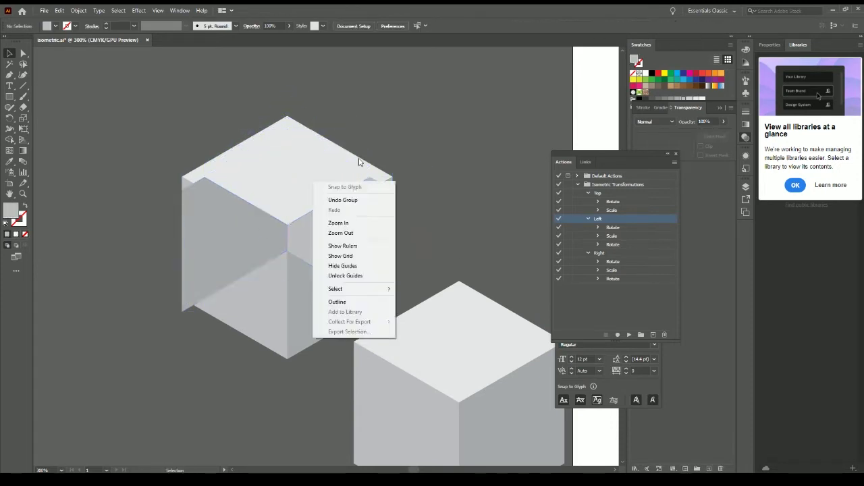
pyautogui.click(364, 340)
pyautogui.click(352, 238)
# Move the grey box onto the red roof as a chimney
pyautogui.hotkey('ctrl', '-')
pyautogui.hotkey('ctrl', '-')
pyautogui.hotkey('ctrl', '-')
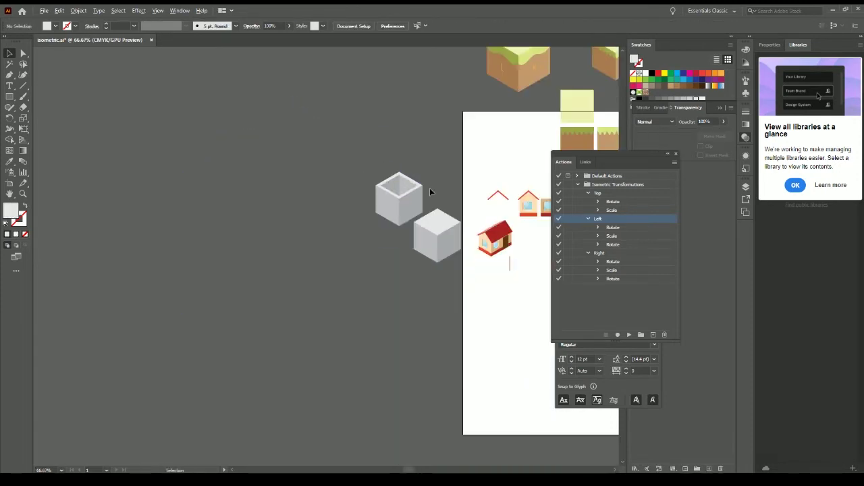
pyautogui.moveTo(265, 203); pyautogui.dragTo(410, 218)
pyautogui.hotkey('ctrl', '+')
pyautogui.hotkey('ctrl', '+')
pyautogui.hotkey('ctrl', '+')
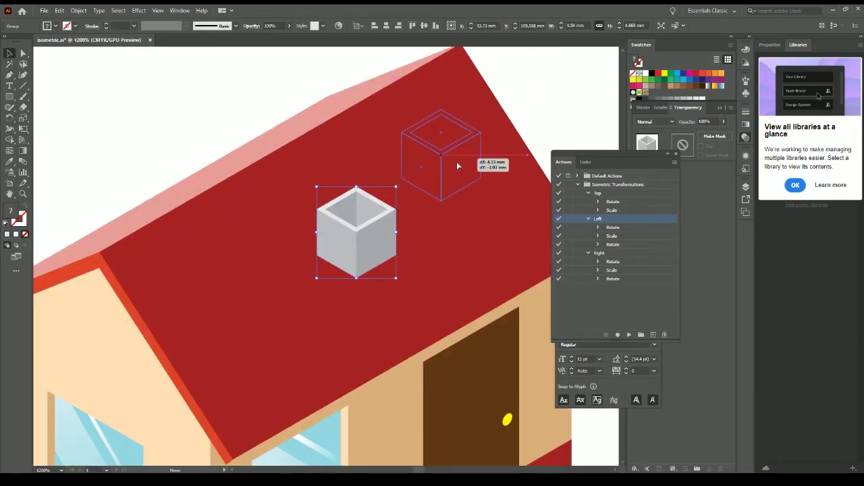
pyautogui.moveTo(456, 165); pyautogui.dragTo(457, 165)
pyautogui.scroll(2, 270, 159)
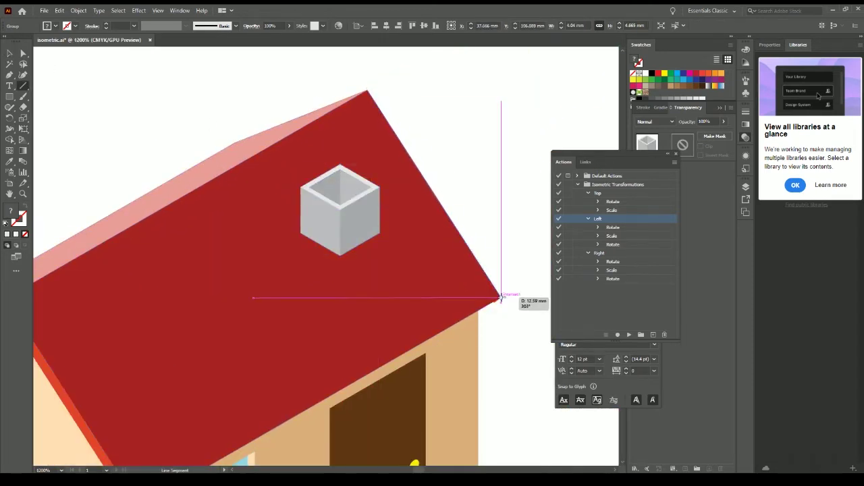
# Draw a 0.5 pt line along the roof edge and extend the chimney's sides down to it
pyautogui.moveTo(236, 160); pyautogui.dragTo(370, 368)
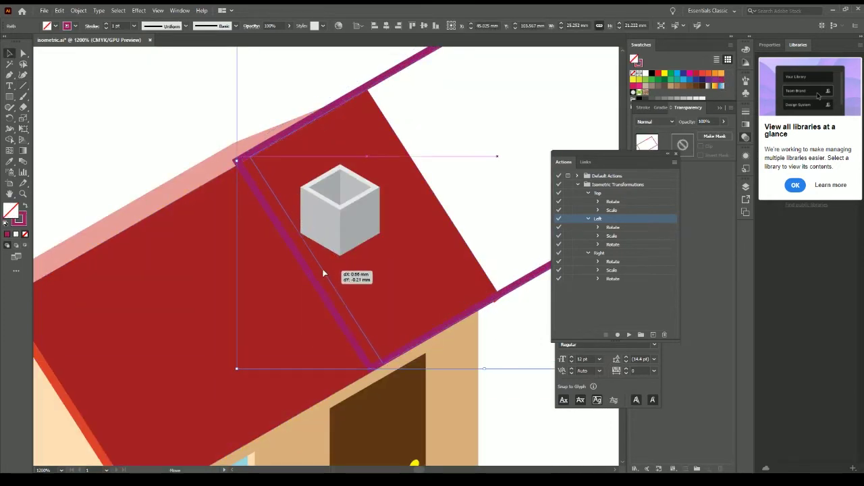
pyautogui.moveTo(318, 273); pyautogui.dragTo(331, 264)
pyautogui.hotkey('ctrl', '+')
pyautogui.hotkey('ctrl', '+')
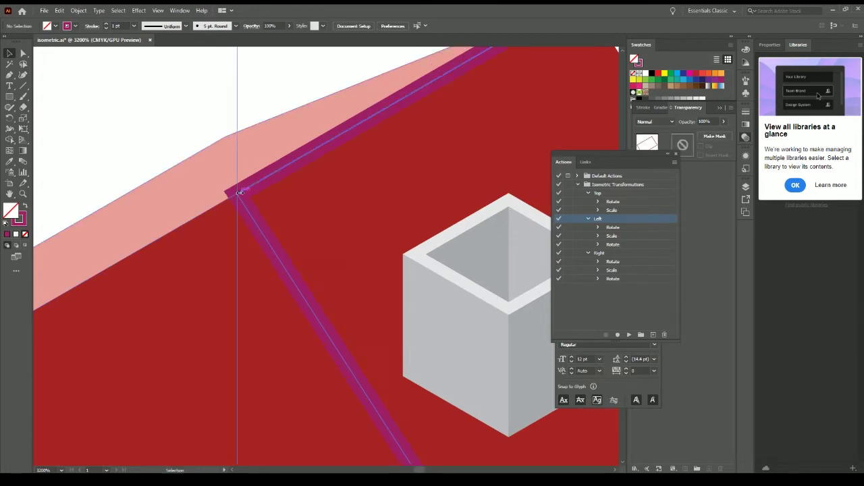
pyautogui.hotkey('ctrl', '+')
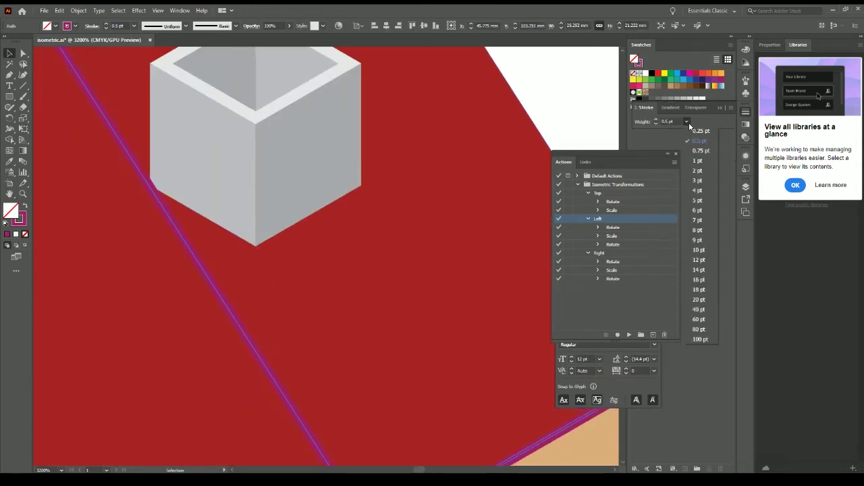
pyautogui.press('a')
pyautogui.click(256, 245)
pyautogui.moveTo(254, 346); pyautogui.dragTo(255, 347)
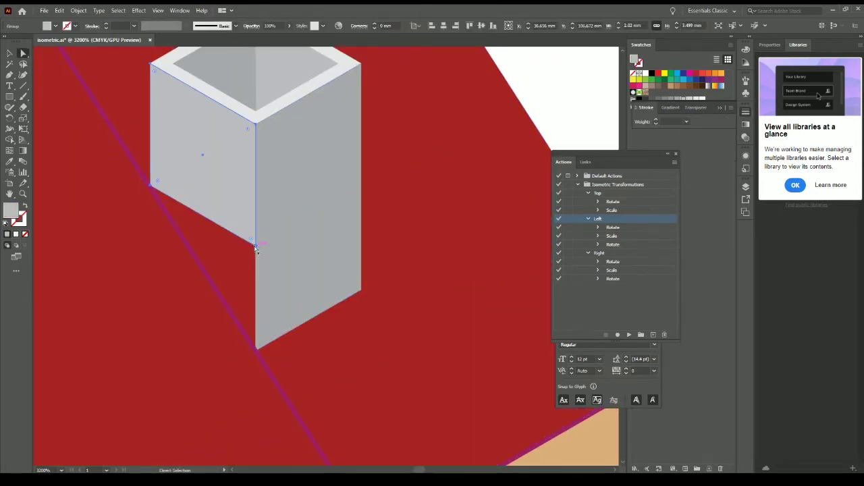
pyautogui.hotkey('ctrl', 'shift', 'a')
pyautogui.hotkey('ctrl', '-')
pyautogui.hotkey('ctrl', '-')
pyautogui.hotkey('ctrl', '-')
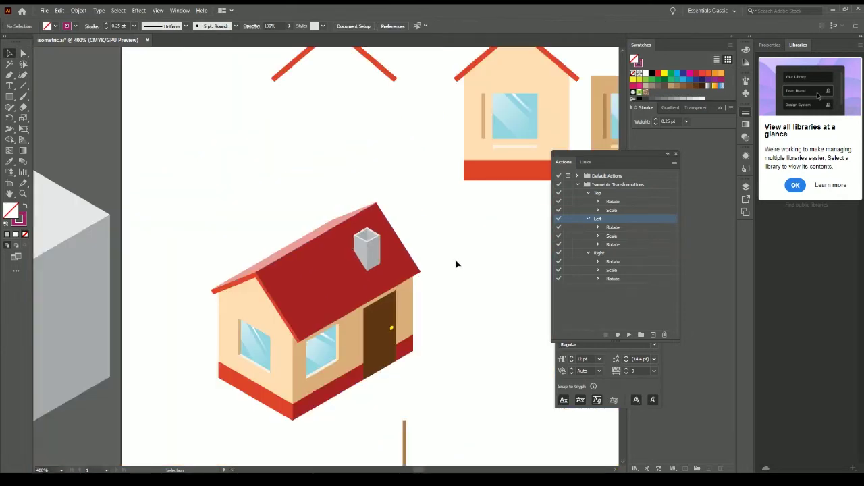
# Stretch and skew the brown pole beside the door, then combine its pieces into a compound path
pyautogui.hotkey('ctrl', '+')
pyautogui.hotkey('ctrl', '+')
pyautogui.hotkey('ctrl', '+')
pyautogui.moveTo(385, 405); pyautogui.dragTo(483, 237)
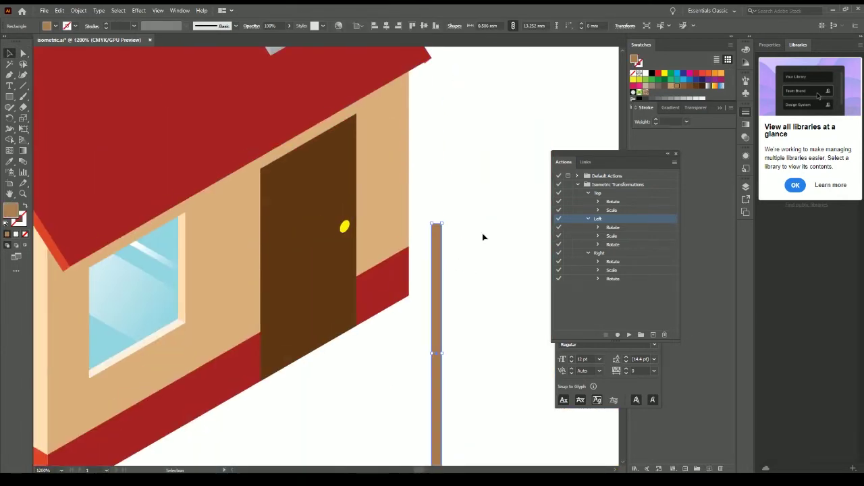
pyautogui.click(628, 335)
pyautogui.hotkey('ctrl', '+')
pyautogui.hotkey('ctrl', '+')
pyautogui.hotkey('ctrl', '+')
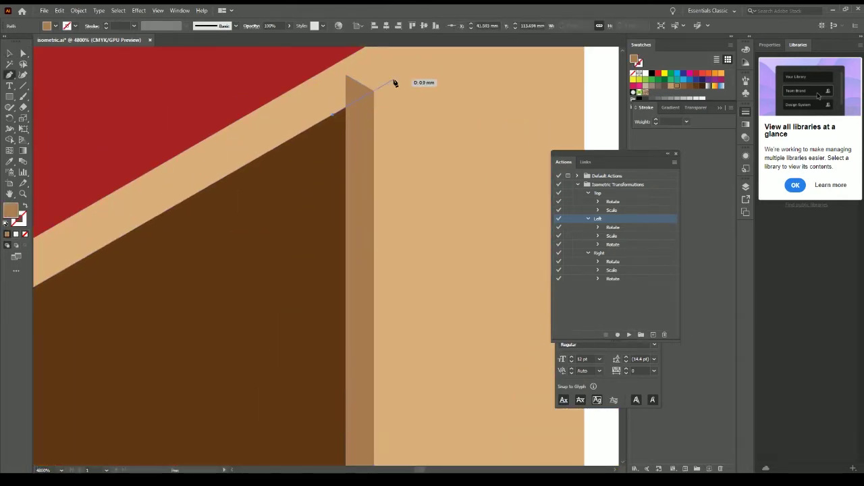
pyautogui.click(395, 83)
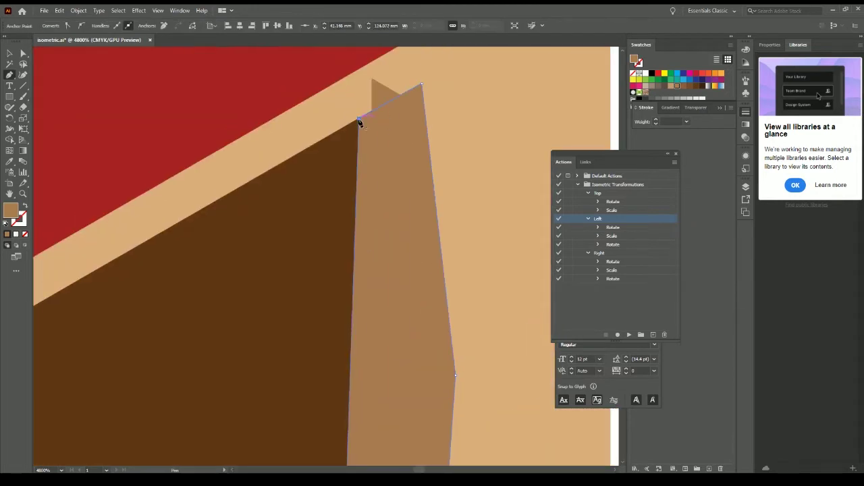
pyautogui.press('v')
pyautogui.rightClick(381, 91)
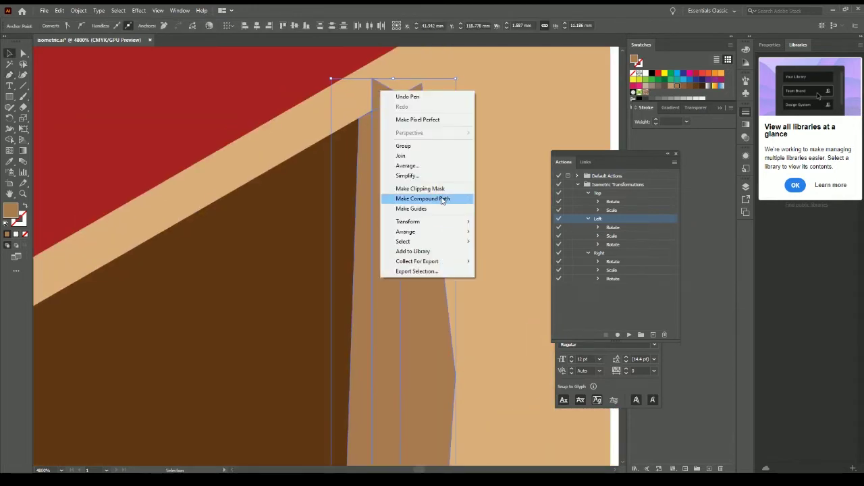
pyautogui.click(443, 198)
pyautogui.hotkey('ctrl', '-')
pyautogui.hotkey('ctrl', '-')
pyautogui.hotkey('ctrl', '-')
# Copy the window sill and fit it along the red base under the door
pyautogui.click(386, 169)
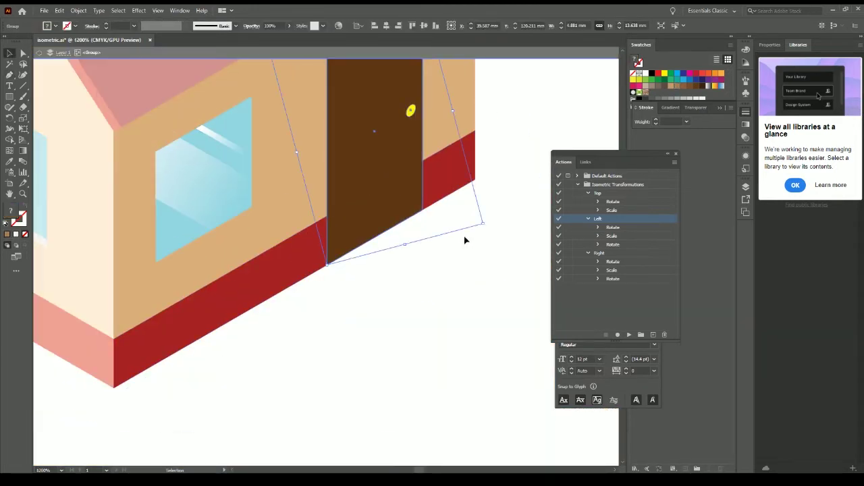
pyautogui.press('a')
pyautogui.click(350, 263)
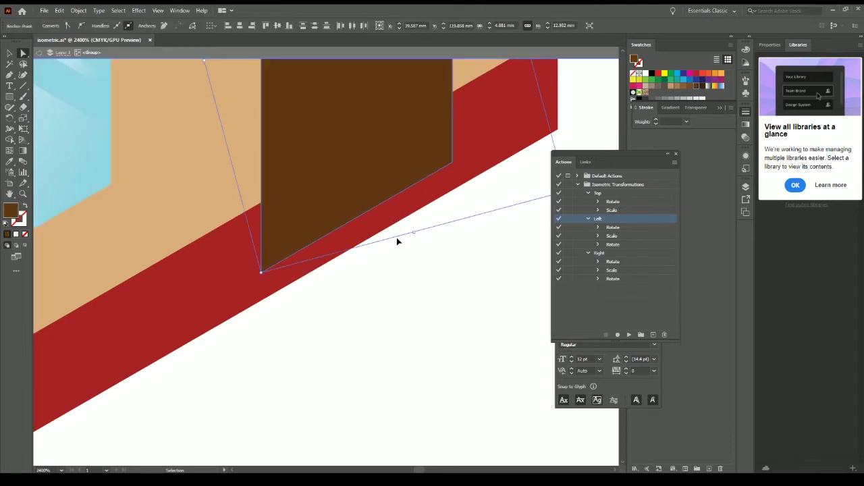
pyautogui.click(403, 287)
pyautogui.press('v')
pyautogui.click(185, 253)
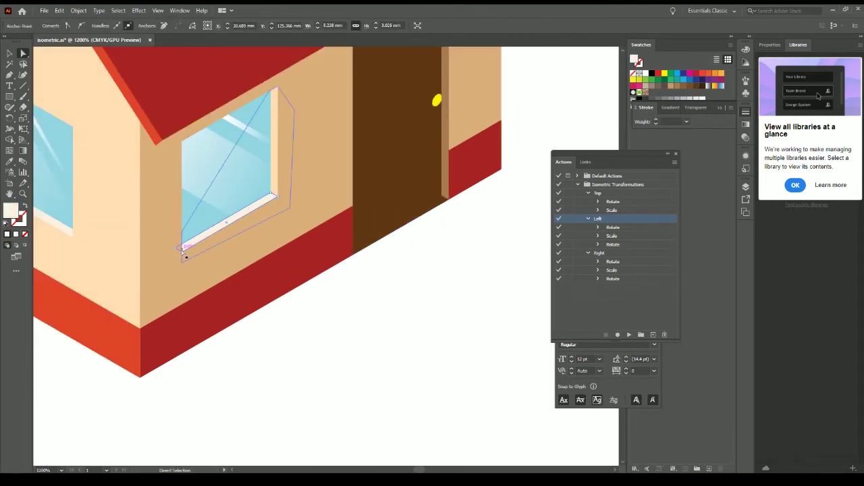
pyautogui.click(407, 346)
pyautogui.moveTo(407, 346); pyautogui.dragTo(379, 234)
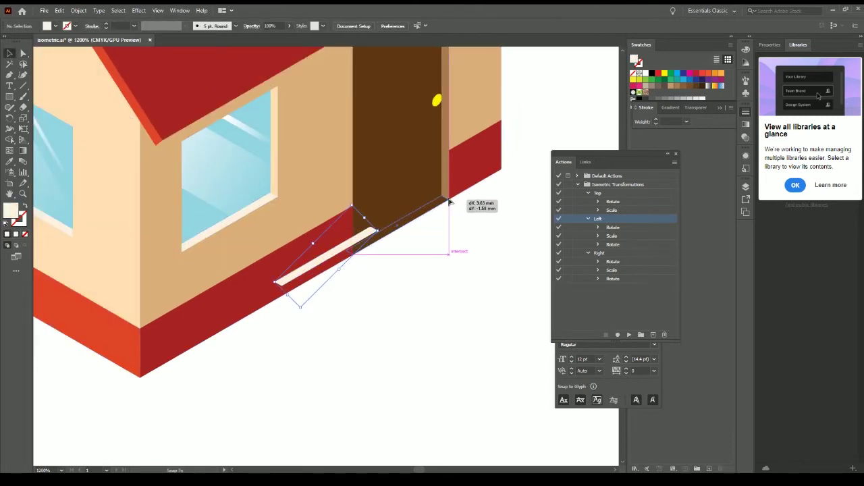
pyautogui.moveTo(449, 200); pyautogui.dragTo(449, 200)
pyautogui.scroll(2, 476, 241)
# Draw a six-point cream sill shape under the door with the Pen tool
pyautogui.click(229, 250)
pyautogui.click(229, 295)
pyautogui.click(438, 169)
pyautogui.click(419, 157)
pyautogui.click(372, 167)
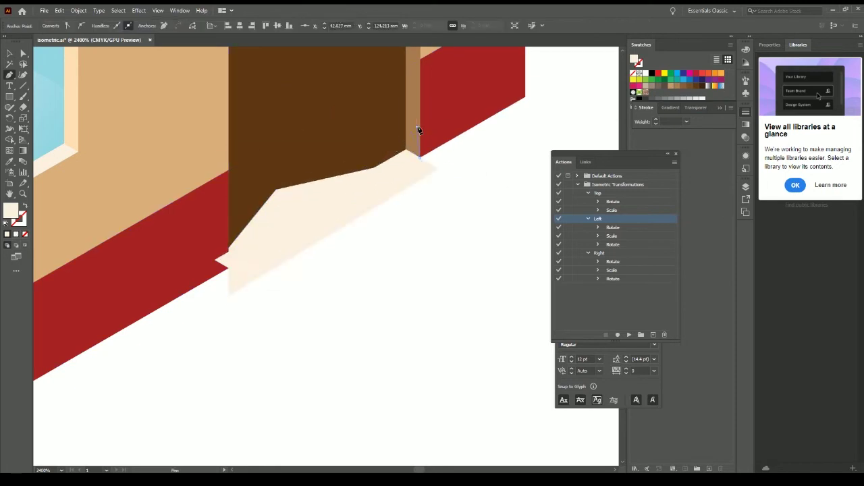
pyautogui.click(418, 130)
pyautogui.scroll(-3, 455, 256)
pyautogui.scroll(2, 469, 239)
# Group the house parts, move the house onto the grassy block and shrink it to fit
pyautogui.scroll(-3, 366, 219)
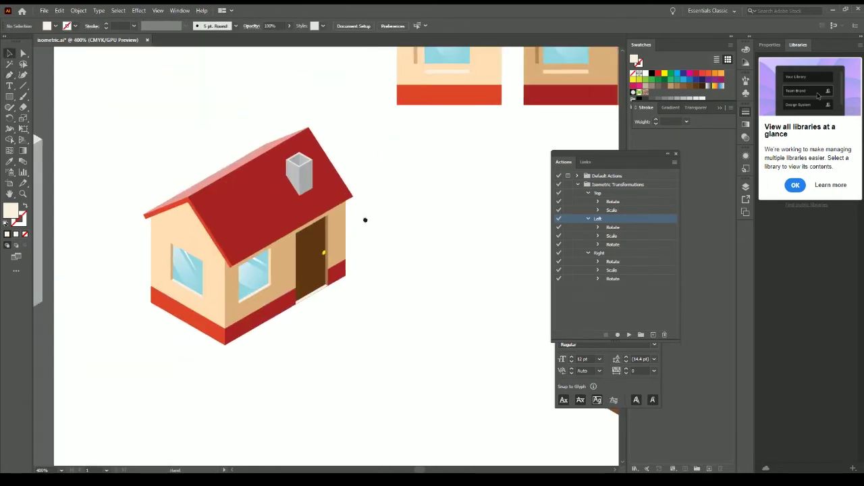
pyautogui.press('v')
pyautogui.moveTo(128, 115); pyautogui.dragTo(417, 174)
pyautogui.hotkey('ctrl', 'g')
pyautogui.scroll(-4, 436, 365)
pyautogui.moveTo(128, 267); pyautogui.dragTo(407, 213)
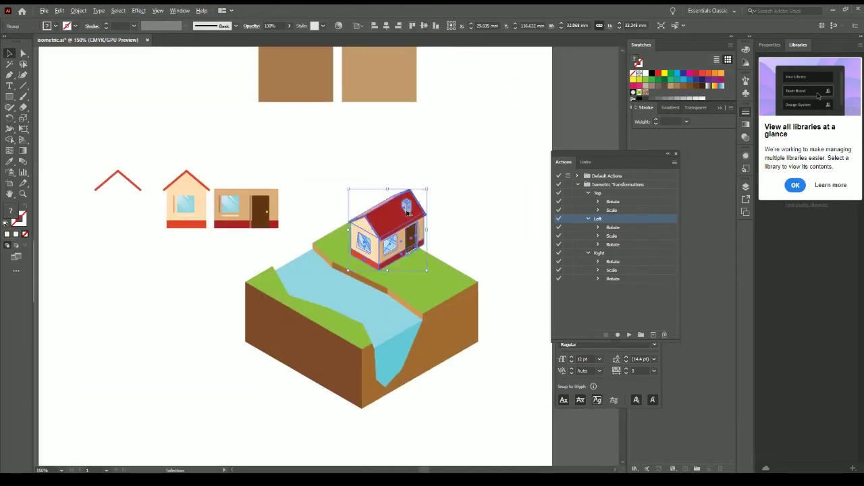
pyautogui.scroll(3, 387, 229)
pyautogui.moveTo(482, 101); pyautogui.dragTo(338, 226)
pyautogui.scroll(-3, 438, 227)
pyautogui.click(373, 164)
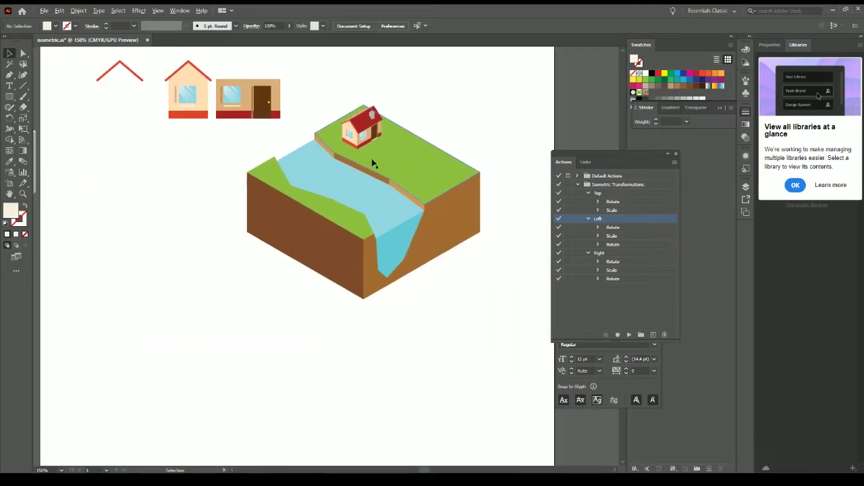
# Draw a gradient-filled ripple shape on the river and place a copy elsewhere on the water
pyautogui.press('p')
pyautogui.scroll(5, 372, 164)
pyautogui.click(223, 287)
pyautogui.moveTo(244, 228); pyautogui.dragTo(277, 228)
pyautogui.moveTo(256, 256); pyautogui.dragTo(313, 276)
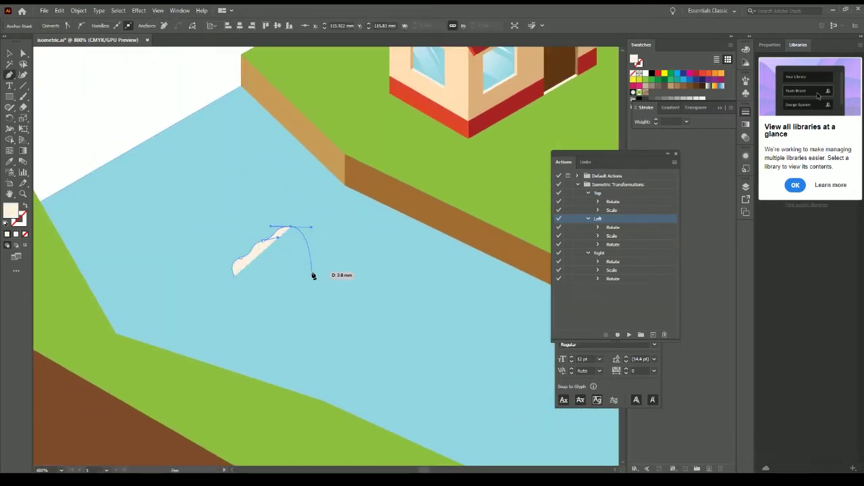
pyautogui.click(227, 262)
pyautogui.press('g')
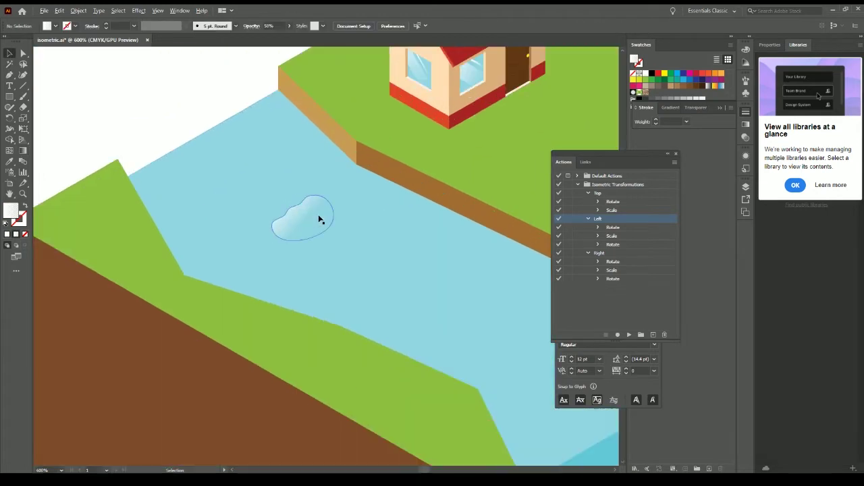
pyautogui.moveTo(524, 320); pyautogui.dragTo(518, 272)
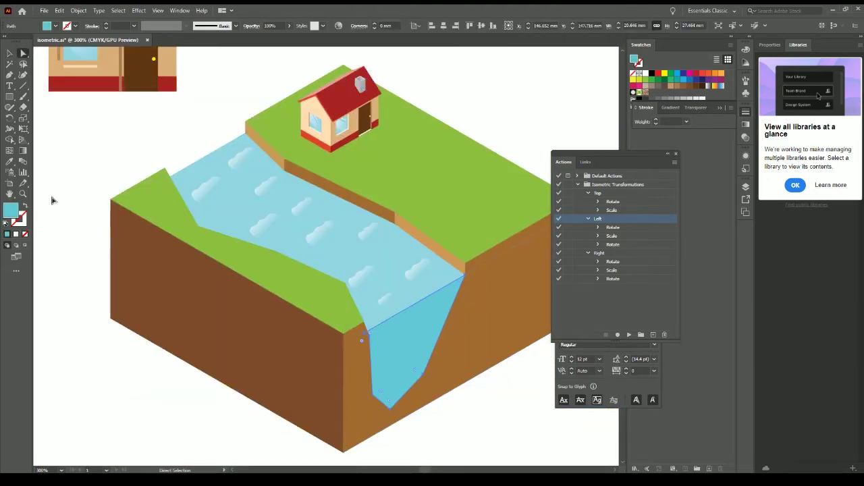
# Give the waterfall a gradient fill running from light blue to dark teal
pyautogui.click(667, 108)
pyautogui.click(642, 123)
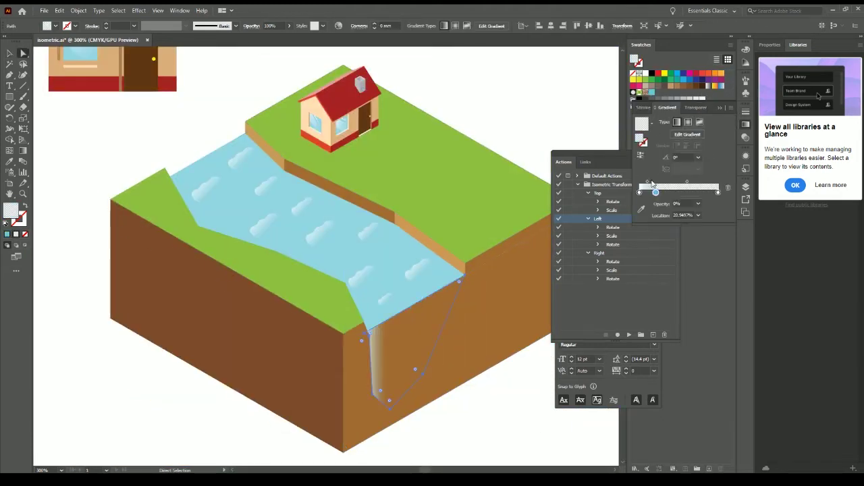
pyautogui.click(676, 189)
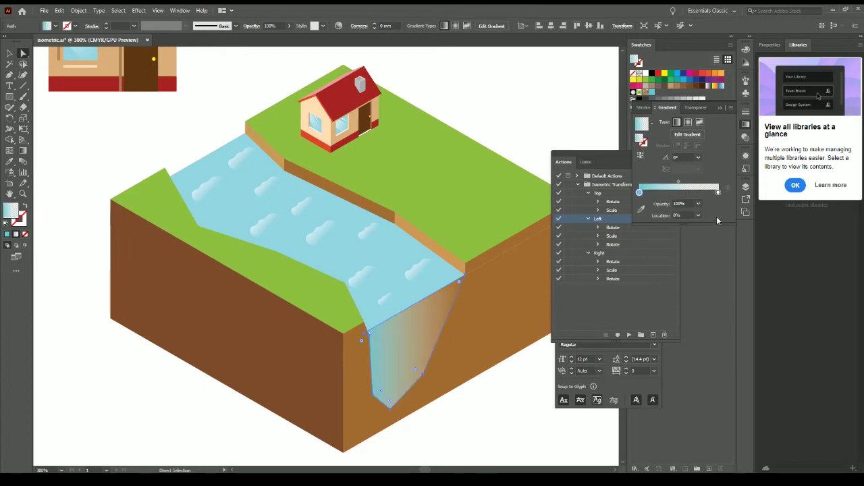
pyautogui.click(717, 192)
pyautogui.click(698, 204)
pyautogui.click(706, 322)
pyautogui.doubleClick(717, 192)
pyautogui.click(665, 273)
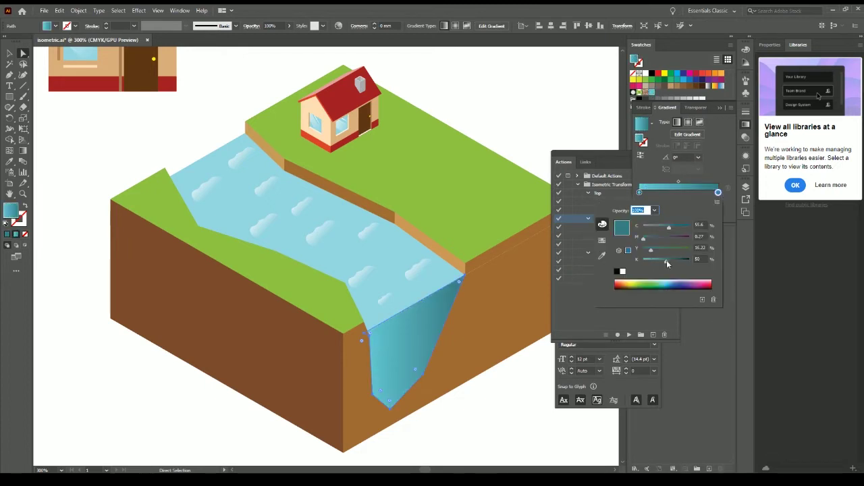
# Drag the gradient vertically so the waterfall darkens toward its base, then deselect
pyautogui.press('g')
pyautogui.moveTo(399, 332); pyautogui.dragTo(399, 409)
pyautogui.moveTo(402, 287); pyautogui.dragTo(419, 376)
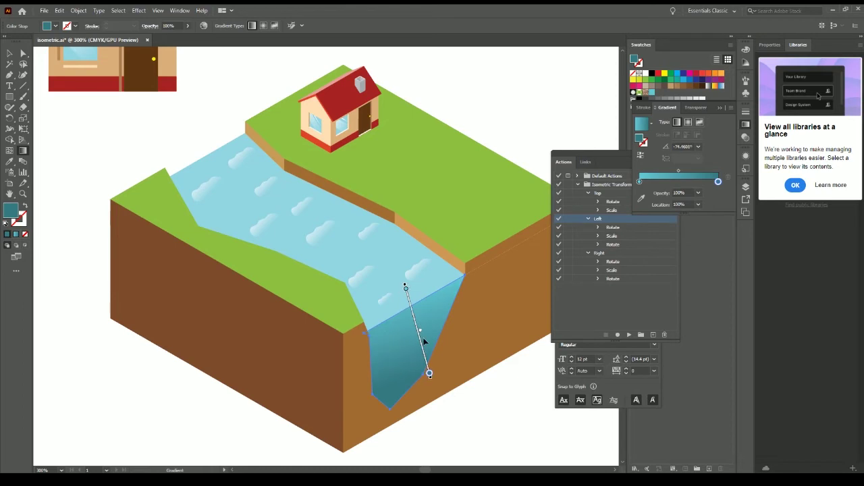
pyautogui.click(9, 54)
pyautogui.click(125, 391)
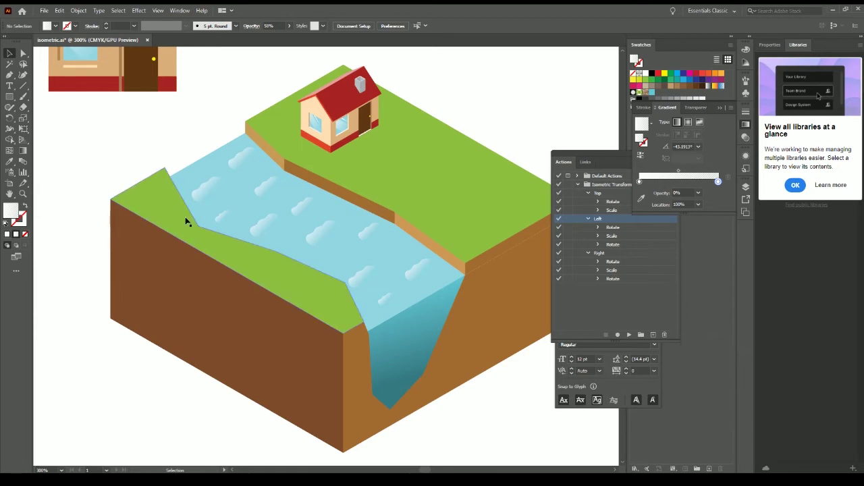
# Nudge the house up and right, then draw the grey base outline of the rock
pyautogui.moveTo(341, 115); pyautogui.dragTo(358, 107)
pyautogui.click(505, 99)
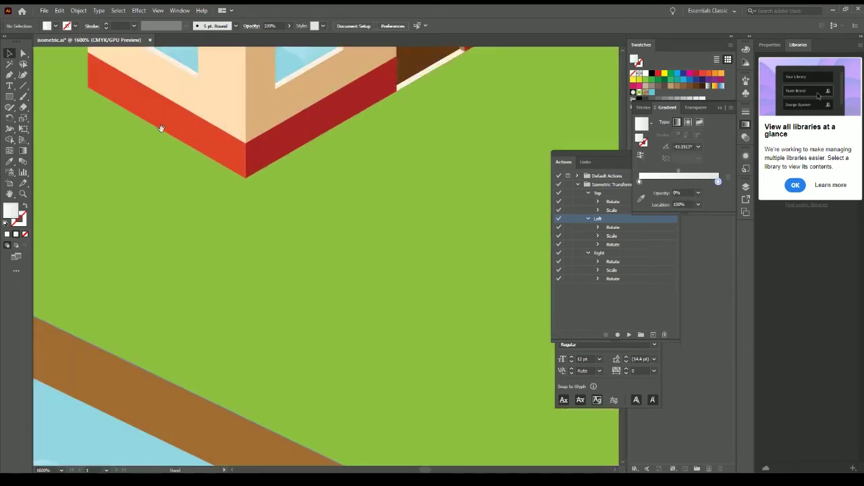
pyautogui.click(255, 327)
pyautogui.click(243, 285)
pyautogui.click(257, 264)
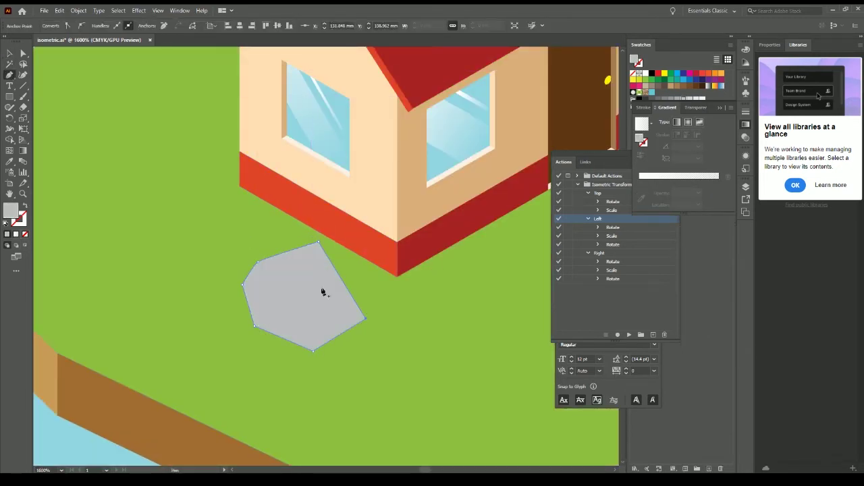
pyautogui.click(296, 292)
# Add a darker right face and a light top facet to the rock
pyautogui.click(313, 350)
pyautogui.click(366, 318)
pyautogui.click(366, 303)
pyautogui.click(297, 294)
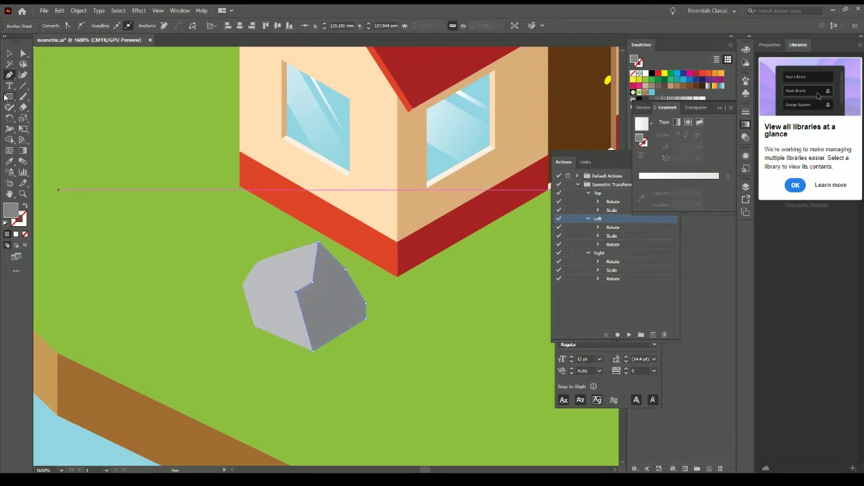
pyautogui.click(250, 284)
pyautogui.click(260, 265)
pyautogui.click(302, 277)
# Move the rock into place on the grass beside the house
pyautogui.click(10, 53)
pyautogui.click(340, 287)
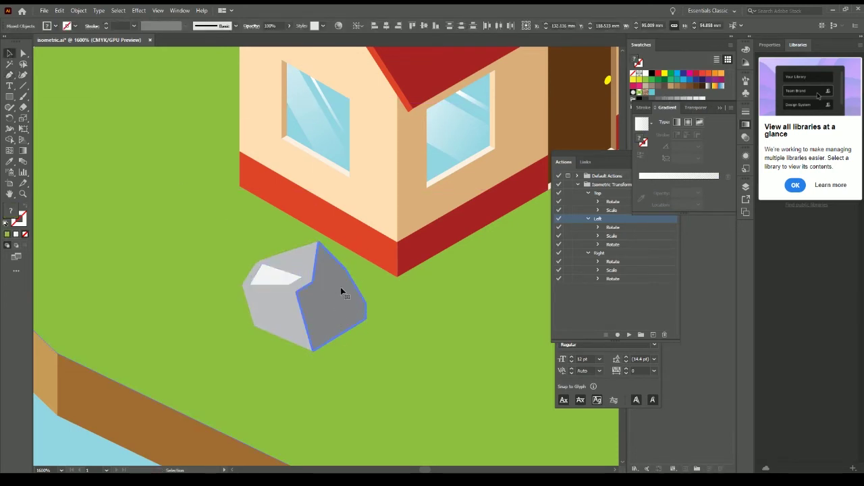
pyautogui.moveTo(246, 363); pyautogui.dragTo(271, 320)
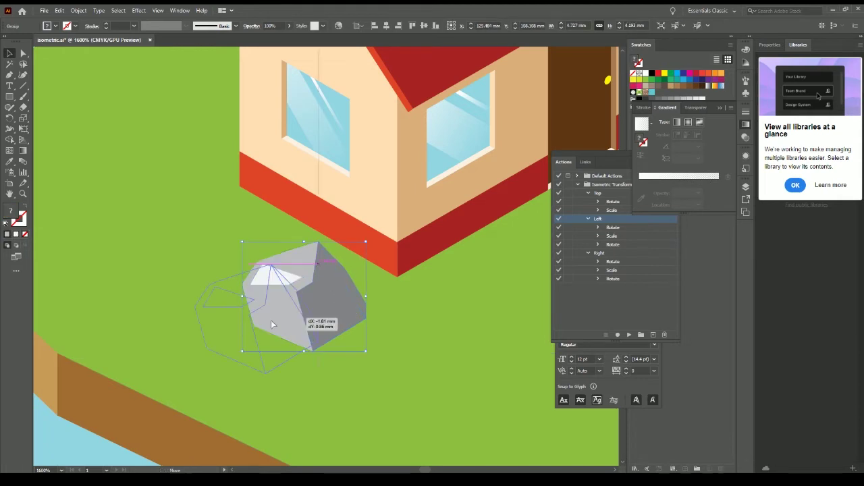
pyautogui.hotkey('ctrl', '0')
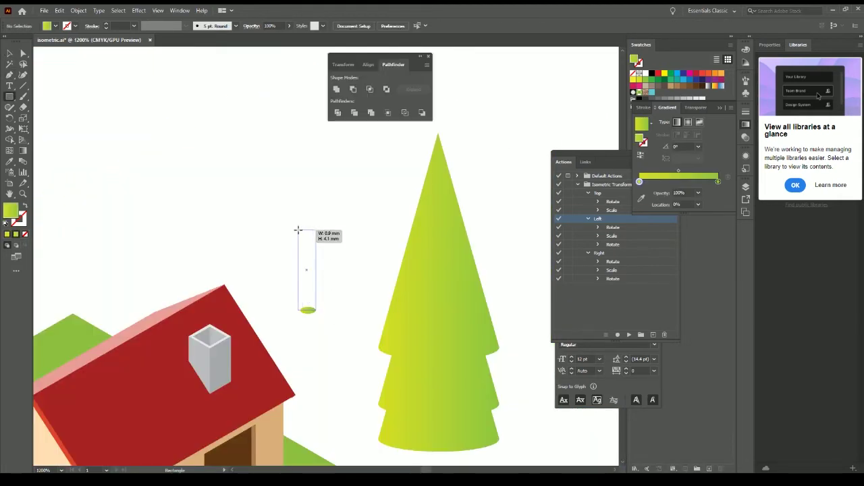
# Draw a brown trunk rectangle and move it under the pine tree
pyautogui.moveTo(297, 231); pyautogui.dragTo(300, 229)
pyautogui.hotkey('shift', 'b')
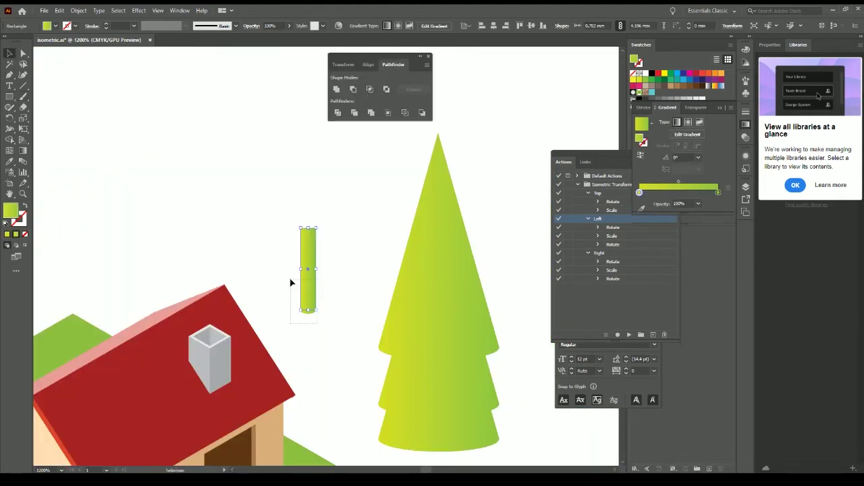
pyautogui.click(683, 86)
pyautogui.click(745, 168)
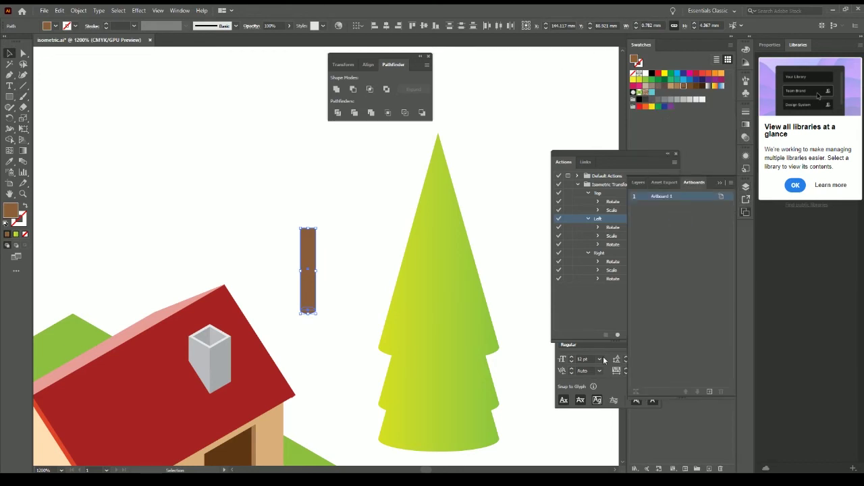
pyautogui.click(180, 10)
pyautogui.click(284, 329)
pyautogui.moveTo(315, 293); pyautogui.dragTo(394, 389)
# Shrink a copy of the cone onto the tree and set it to Multiply with lowered opacity
pyautogui.click(393, 261)
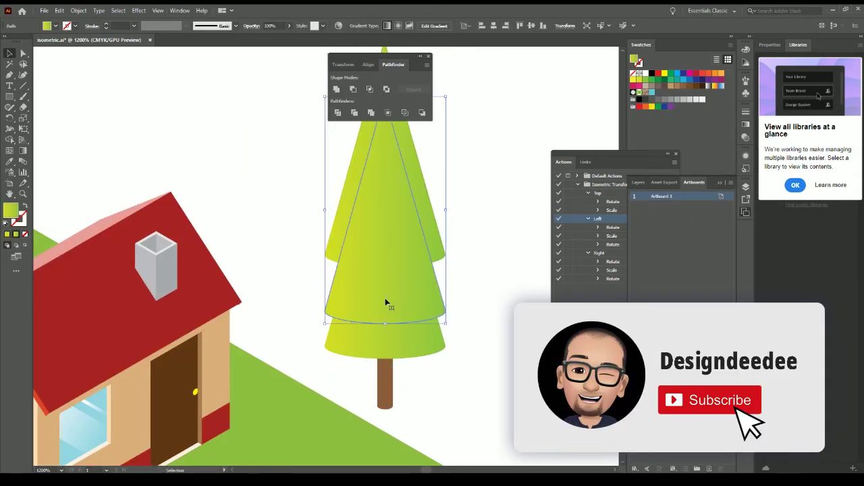
pyautogui.moveTo(536, 99); pyautogui.dragTo(396, 156)
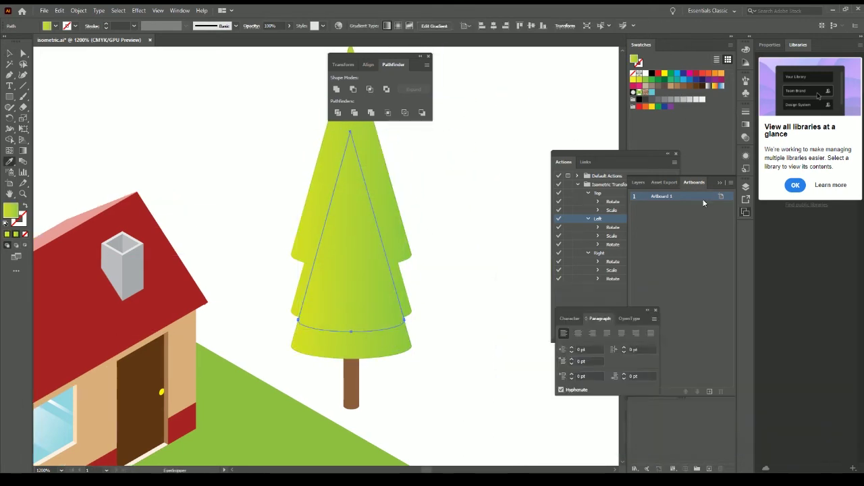
pyautogui.click(746, 137)
pyautogui.moveTo(724, 134); pyautogui.dragTo(701, 135)
pyautogui.click(655, 121)
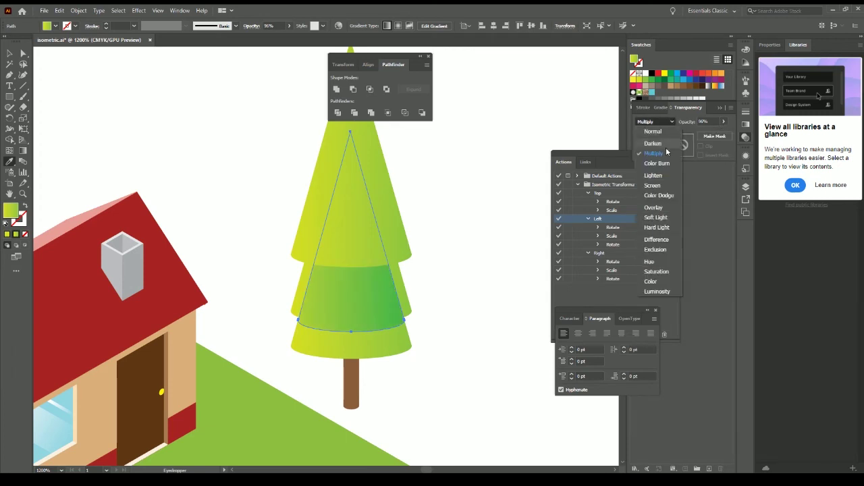
pyautogui.click(663, 119)
# Shift a cone copy upward and send the green cone behind the top cone
pyautogui.click(10, 52)
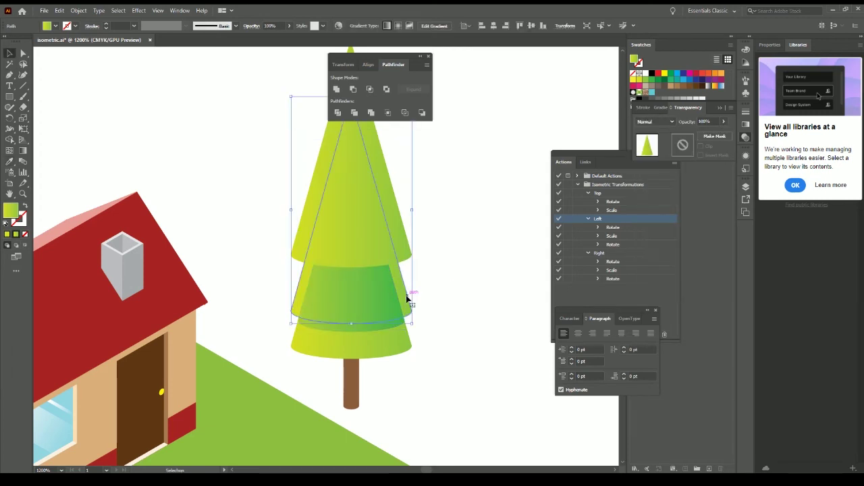
pyautogui.moveTo(390, 327)
pyautogui.mouseDown()
pyautogui.moveTo(390, 260)
pyautogui.moveTo(426, 314)
pyautogui.moveTo(396, 286)
pyautogui.moveTo(408, 269)
pyautogui.mouseUp()
pyautogui.hotkey('ctrl', '[')
pyautogui.keyDown('ctrl'); pyautogui.click(401, 254); pyautogui.keyUp('ctrl')
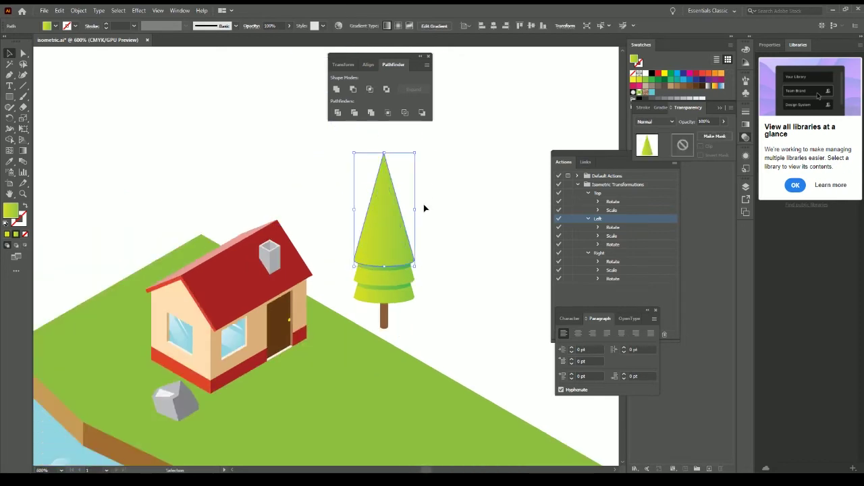
pyautogui.click(391, 270)
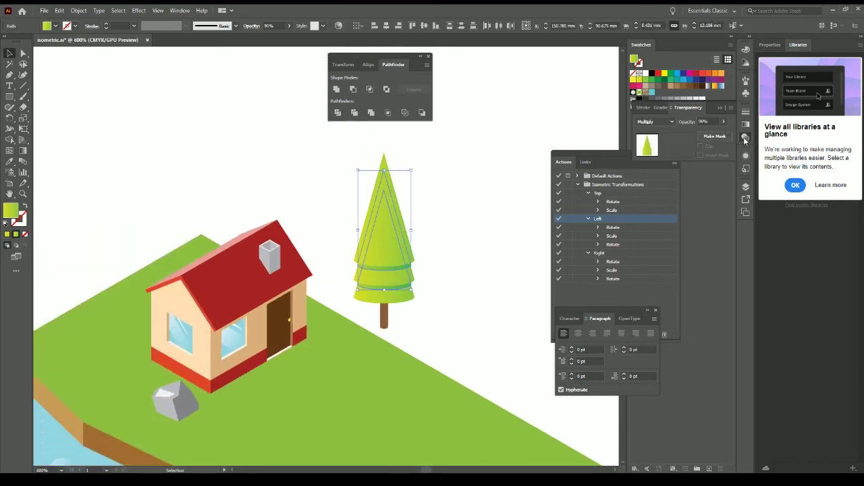
pyautogui.click(347, 241)
# Duplicate the finished pine tree across the grass, placing one copy beside the house
pyautogui.moveTo(396, 257); pyautogui.dragTo(419, 198)
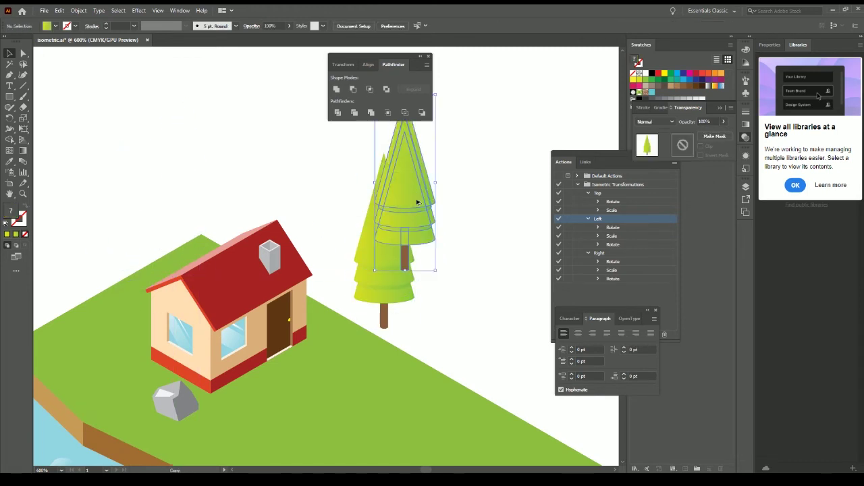
pyautogui.scroll(3, 424, 243)
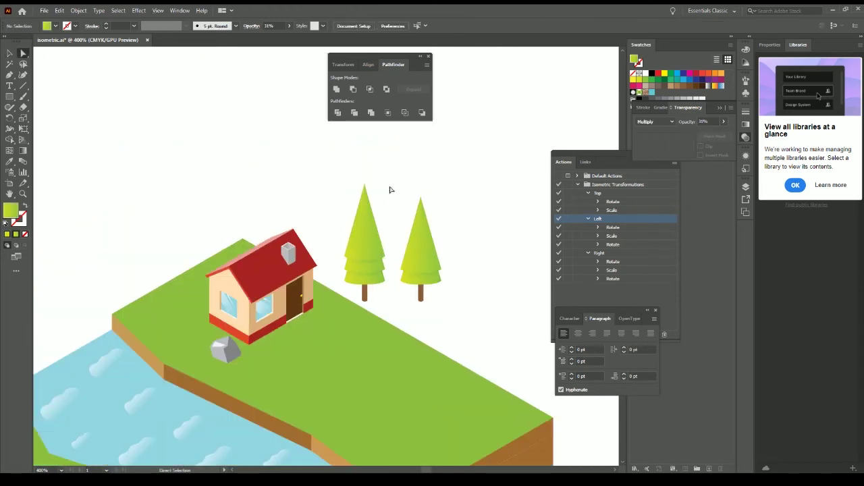
pyautogui.moveTo(482, 257); pyautogui.dragTo(481, 257)
pyautogui.scroll(3, 473, 283)
pyautogui.doubleClick(464, 317)
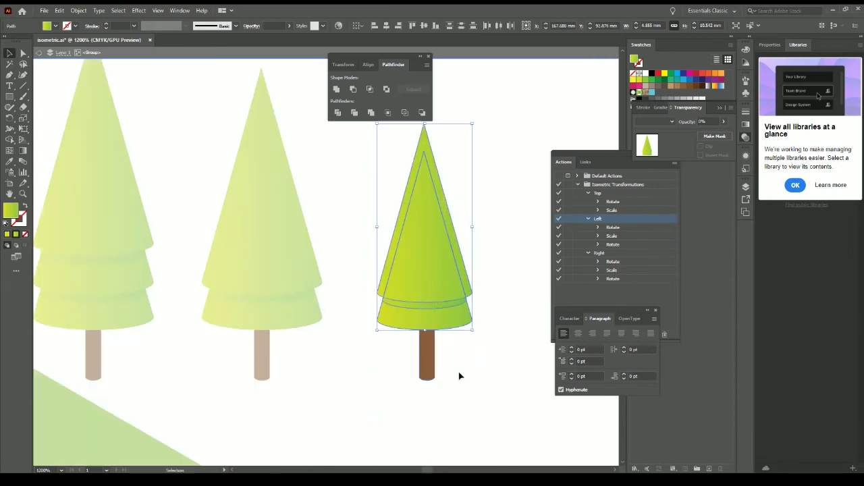
pyautogui.click(464, 345)
pyautogui.moveTo(385, 293); pyautogui.dragTo(506, 299)
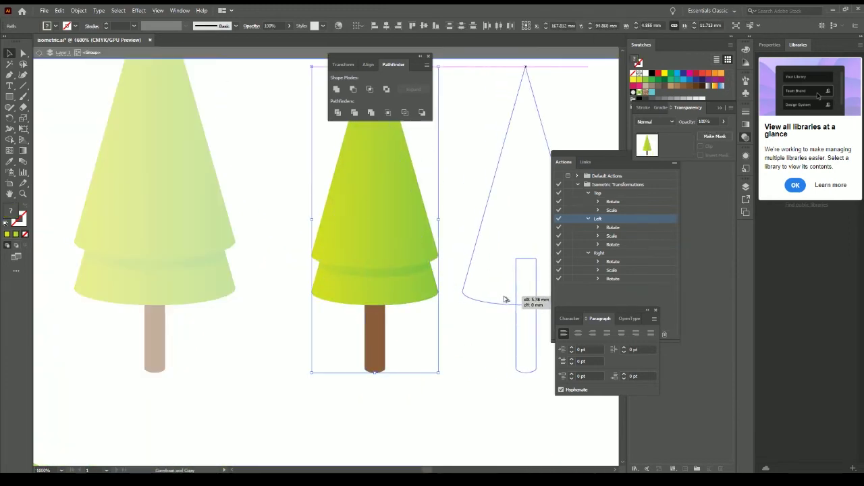
pyautogui.scroll(-3, 463, 337)
pyautogui.moveTo(360, 314); pyautogui.dragTo(263, 295)
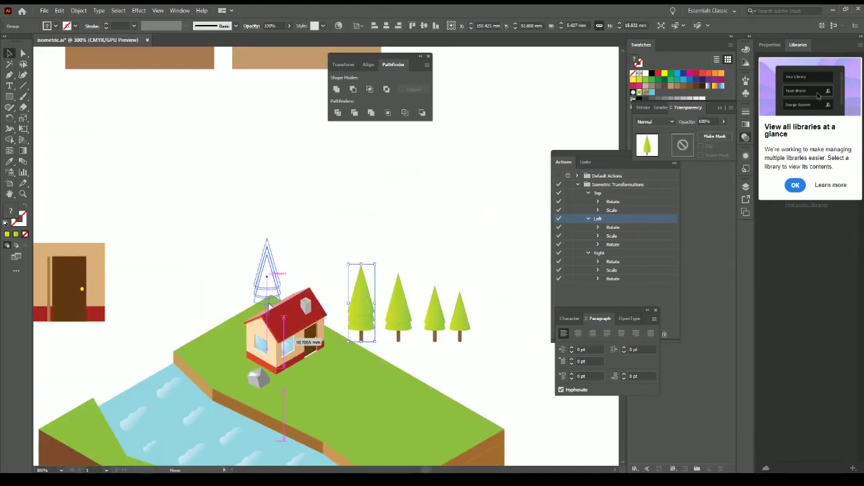
# Draw horizontal and vertical rectangles forming an L-shaped walkway with a flat grey fill
pyautogui.press('m')
pyautogui.keyDown('alt'); pyautogui.scroll(3, 400, 348); pyautogui.keyUp('alt')
pyautogui.moveTo(330, 179); pyautogui.dragTo(386, 211)
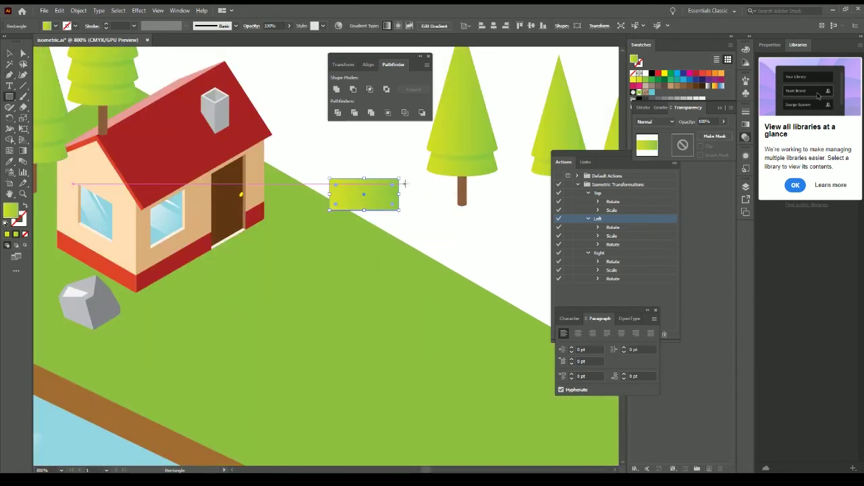
pyautogui.moveTo(387, 179)
pyautogui.mouseDown()
pyautogui.moveTo(427, 302)
pyautogui.moveTo(408, 417)
pyautogui.mouseUp()
pyautogui.keyDown('shift'); pyautogui.click(365, 196); pyautogui.keyUp('shift')
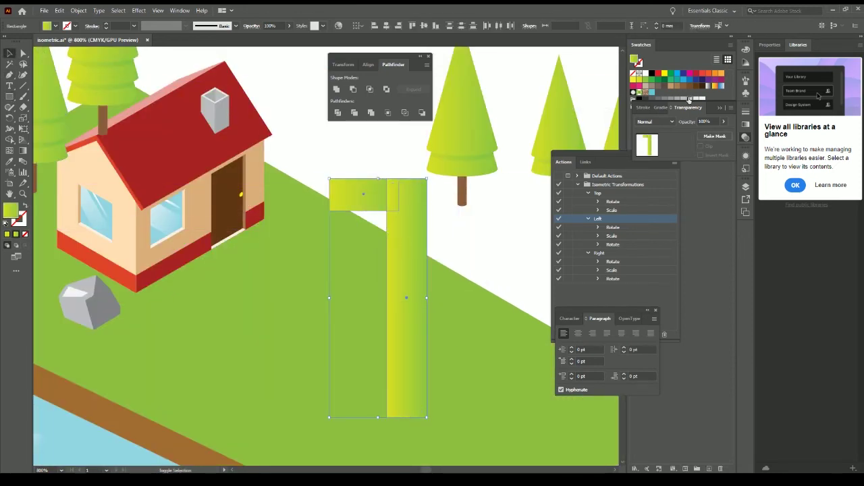
pyautogui.press('d')
# Add thin dark grey edge strips along the walkway pieces
pyautogui.scroll(3, 416, 155)
pyautogui.moveTo(244, 261)
pyautogui.mouseDown()
pyautogui.moveTo(357, 270)
pyautogui.moveTo(358, 203)
pyautogui.mouseUp()
pyautogui.hotkey('ctrl', 'shift', 'a')
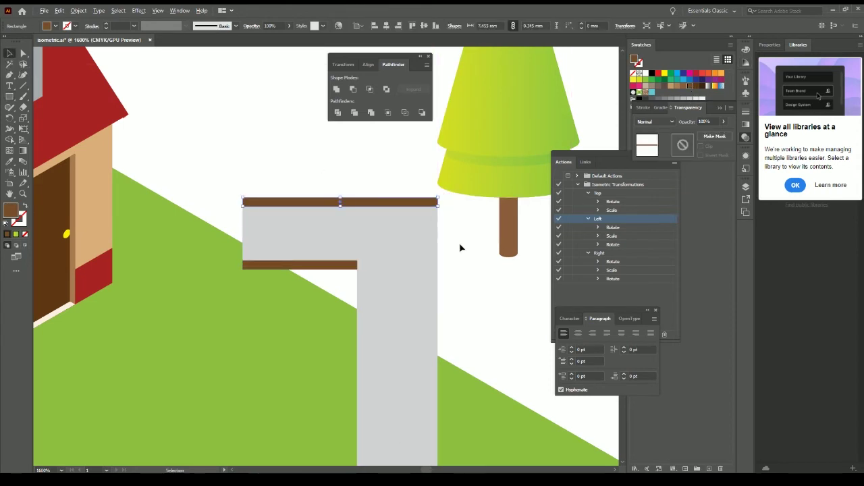
pyautogui.hotkey('ctrl', '-')
pyautogui.click(667, 100)
pyautogui.hotkey('ctrl', 'shift', 'a')
pyautogui.moveTo(423, 174); pyautogui.dragTo(389, 194)
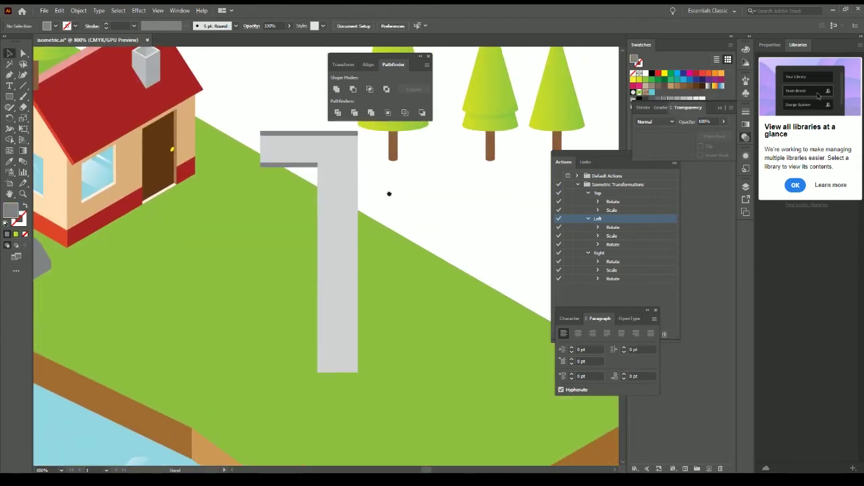
pyautogui.moveTo(312, 373); pyautogui.dragTo(355, 133)
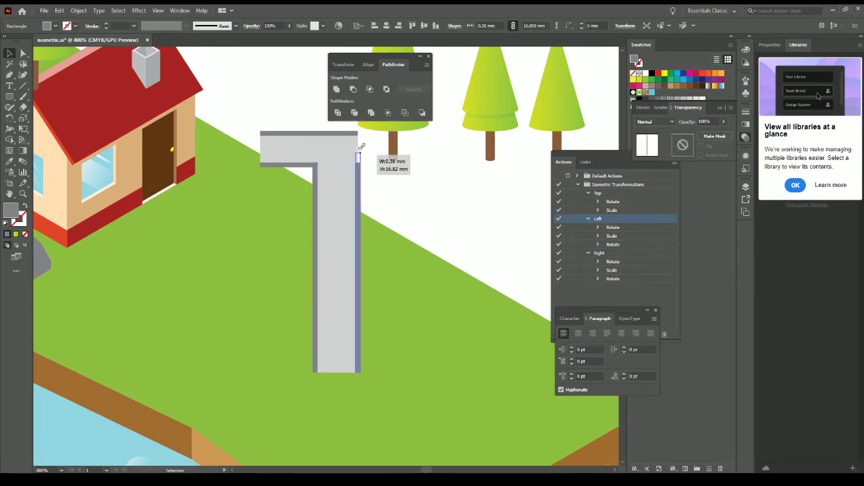
pyautogui.scroll(6, 358, 142)
pyautogui.scroll(-3, 350, 334)
pyautogui.scroll(-3, 421, 280)
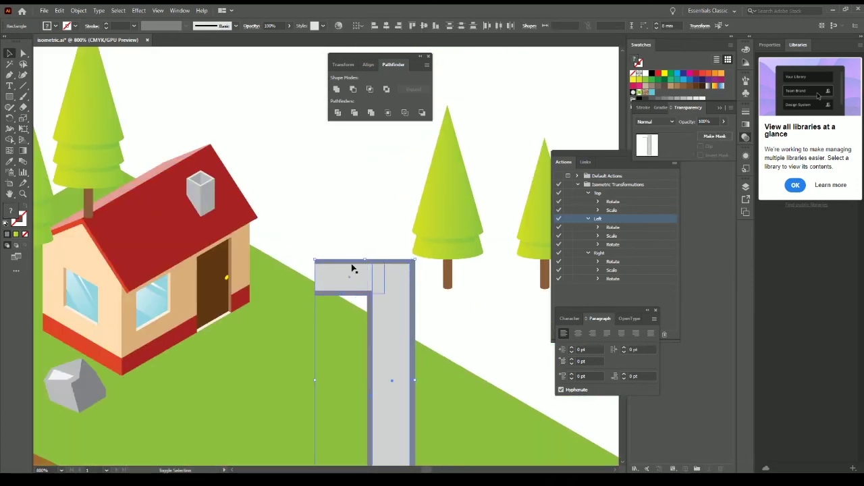
# Lay the whole walkway flat as an isometric top and butt its end against the door
pyautogui.click(356, 292)
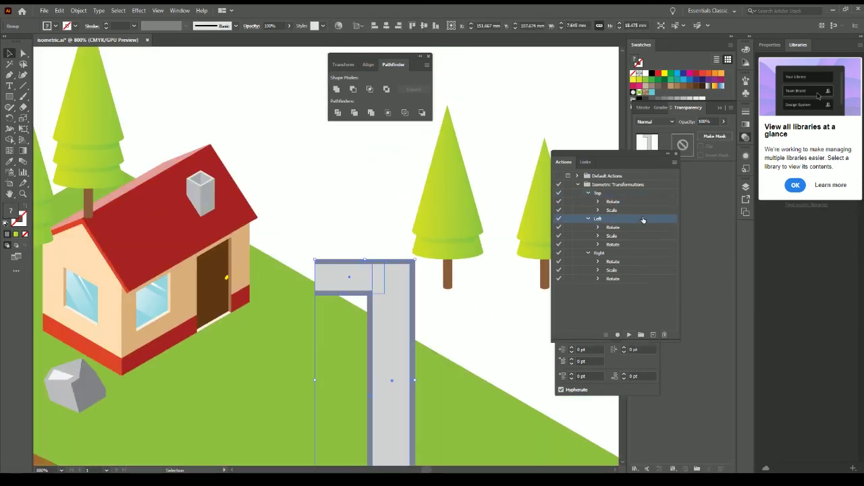
pyautogui.click(598, 193)
pyautogui.moveTo(439, 334); pyautogui.dragTo(332, 292)
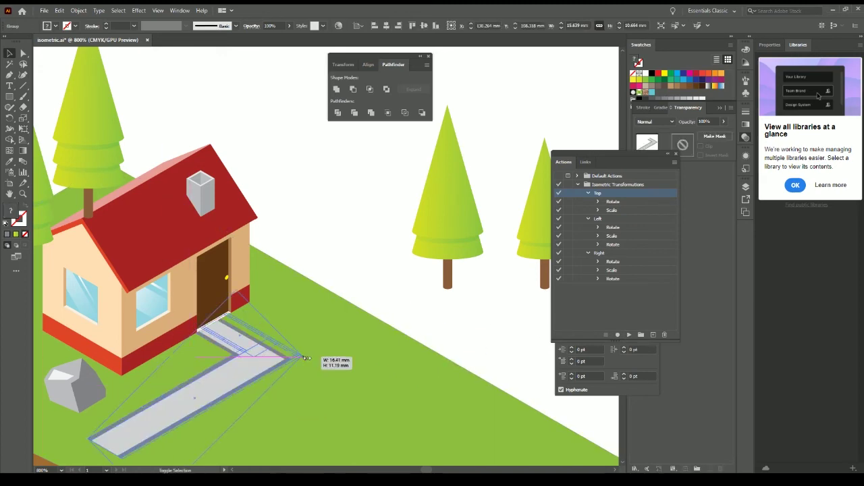
pyautogui.scroll(3, 202, 334)
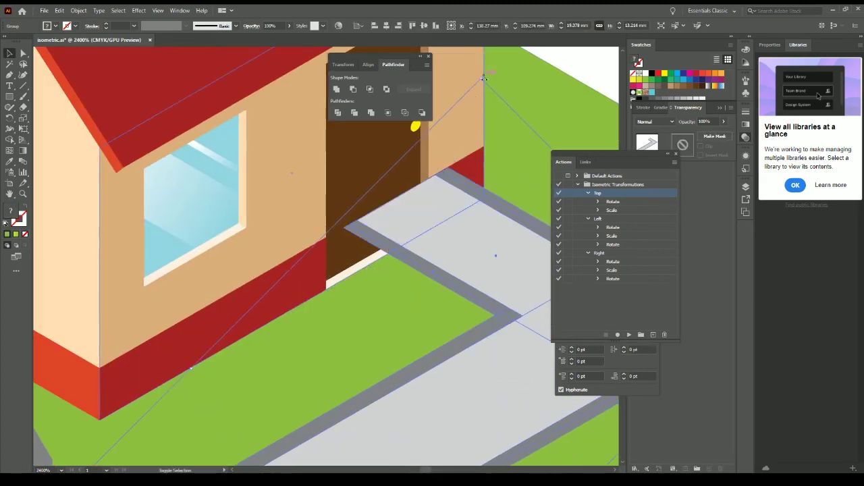
pyautogui.scroll(3, 425, 309)
pyautogui.moveTo(332, 291)
pyautogui.mouseDown()
pyautogui.moveTo(409, 429)
pyautogui.moveTo(430, 250)
pyautogui.mouseUp()
pyautogui.scroll(-3, 410, 429)
# Undo the stray freeform path and the walkway's isometric transform, back to the flat L shape
pyautogui.scroll(-5, 253, 246)
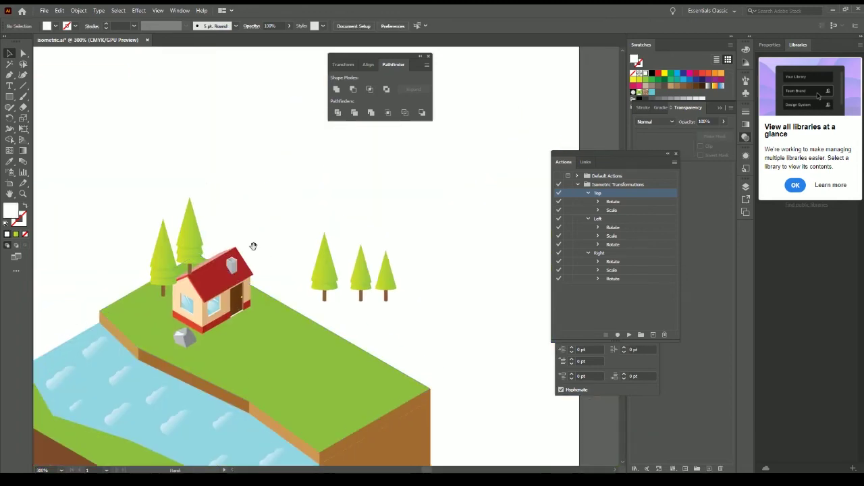
pyautogui.scroll(3, 389, 174)
pyautogui.scroll(2, 250, 168)
pyautogui.click(350, 184)
pyautogui.moveTo(350, 221); pyautogui.dragTo(330, 246)
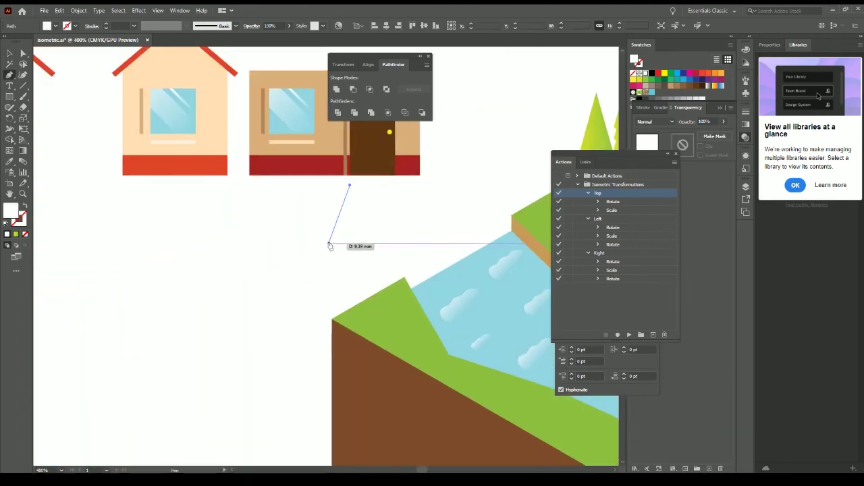
pyautogui.hotkey('ctrl', 'z')
pyautogui.hscroll(5, 351, 262)
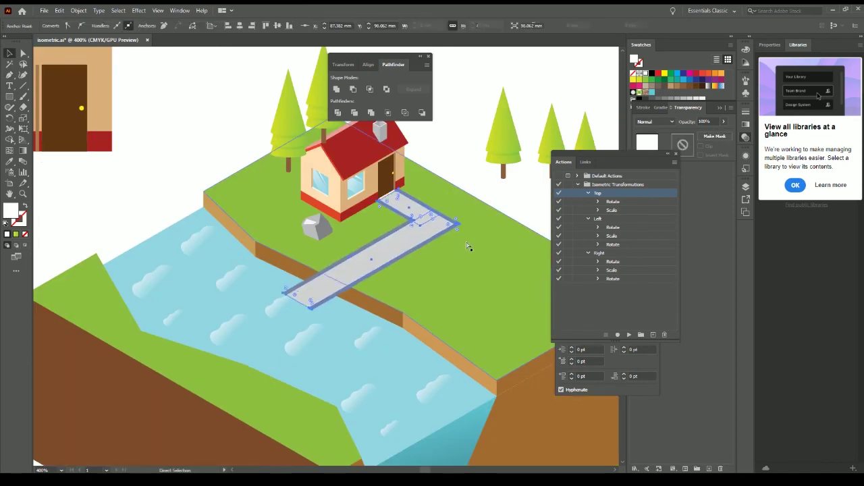
pyautogui.hotkey('ctrl', 'z')
pyautogui.hotkey('ctrl', 'z')
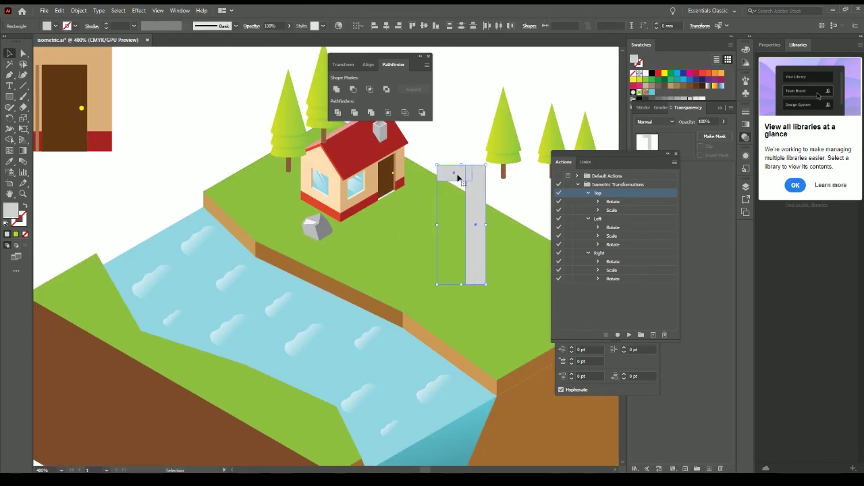
pyautogui.hotkey('ctrl', 'z')
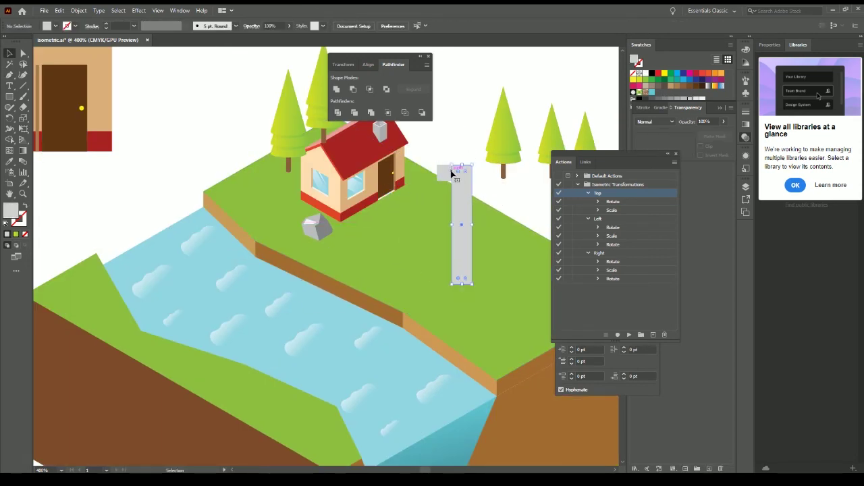
# Place a copy of the grey bar to its left, trying then reverting an isometric flattening
pyautogui.moveTo(471, 184); pyautogui.dragTo(430, 181)
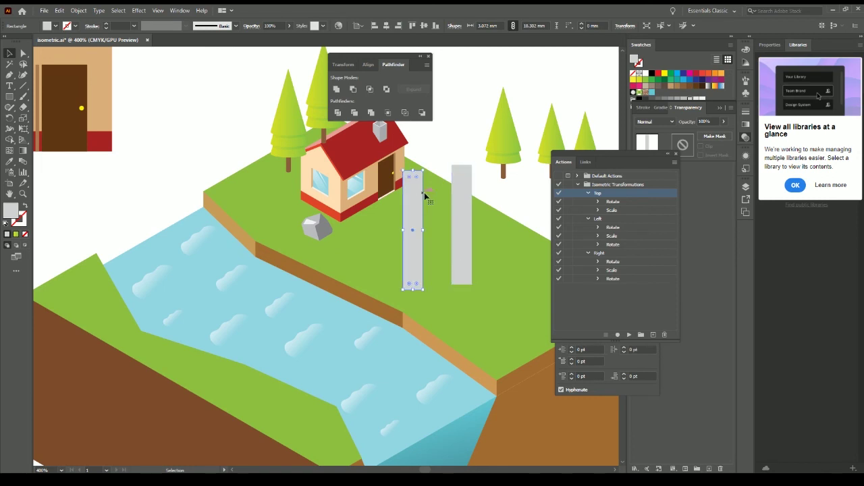
pyautogui.hscroll(5, 425, 196)
pyautogui.scroll(2, 425, 196)
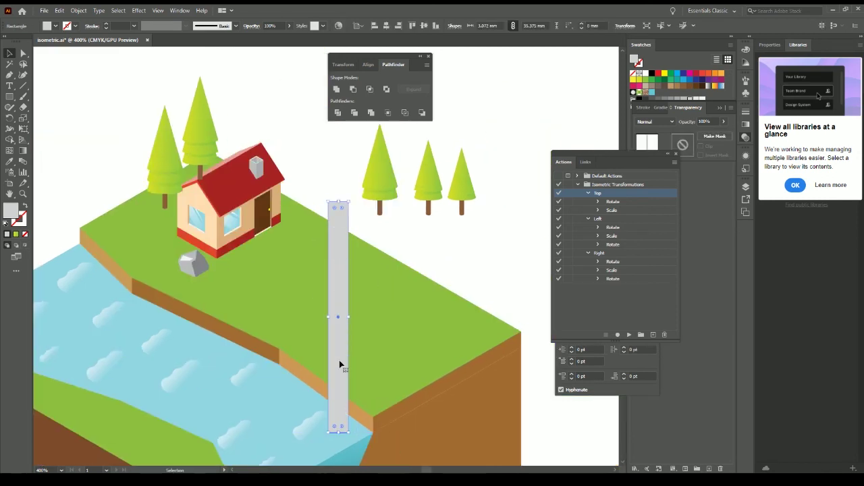
pyautogui.click(629, 335)
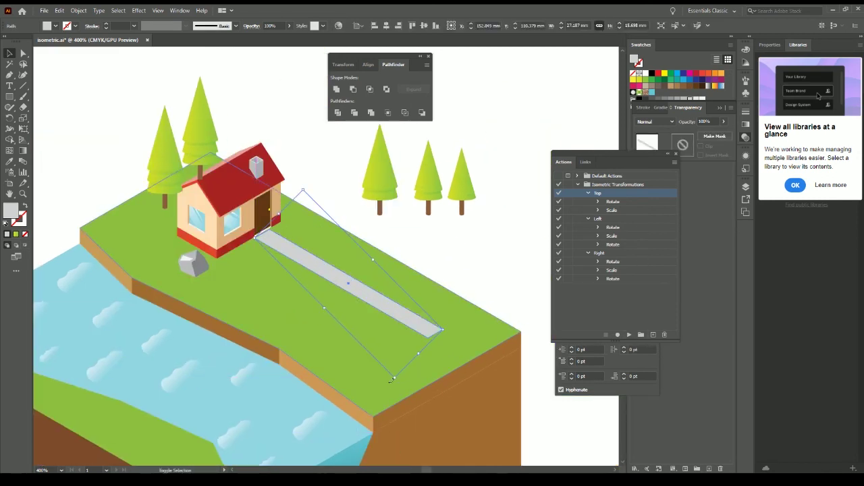
pyautogui.click(390, 381)
pyautogui.hotkey('ctrl', 'z')
pyautogui.hotkey('ctrl', 'z')
pyautogui.hotkey('ctrl', 'z')
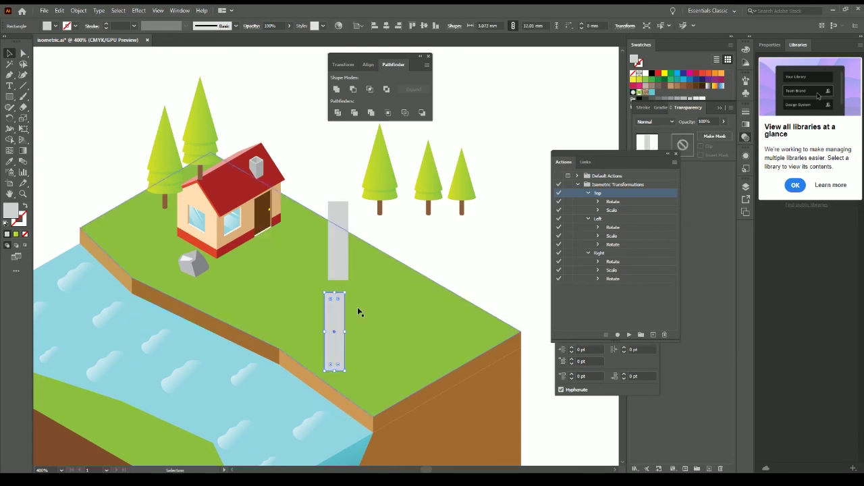
# Attach a horizontal piece at the bar's base, round the bend, and move the path beside the house
pyautogui.moveTo(349, 284); pyautogui.dragTo(322, 271)
pyautogui.click(348, 302)
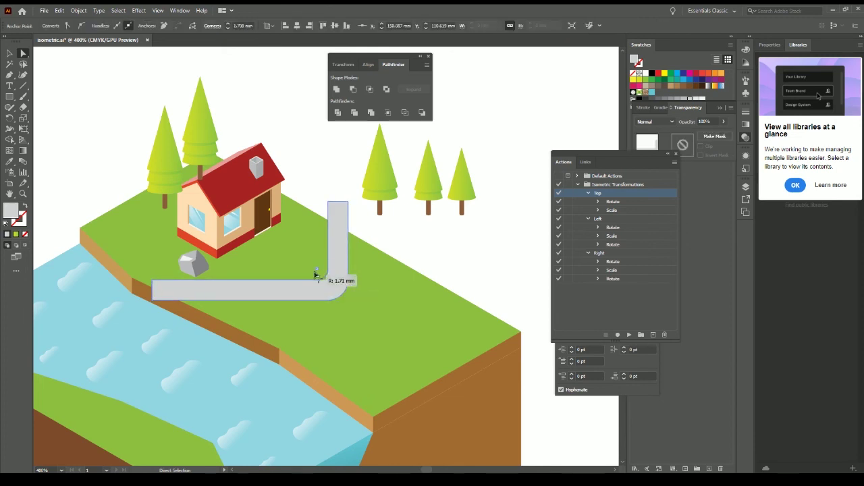
pyautogui.moveTo(316, 274); pyautogui.dragTo(349, 276)
pyautogui.press('F2')
pyautogui.moveTo(325, 214)
pyautogui.mouseDown()
pyautogui.moveTo(281, 299)
pyautogui.moveTo(315, 322)
pyautogui.mouseUp()
pyautogui.scroll(5, 296, 282)
pyautogui.scroll(-5, 566, 90)
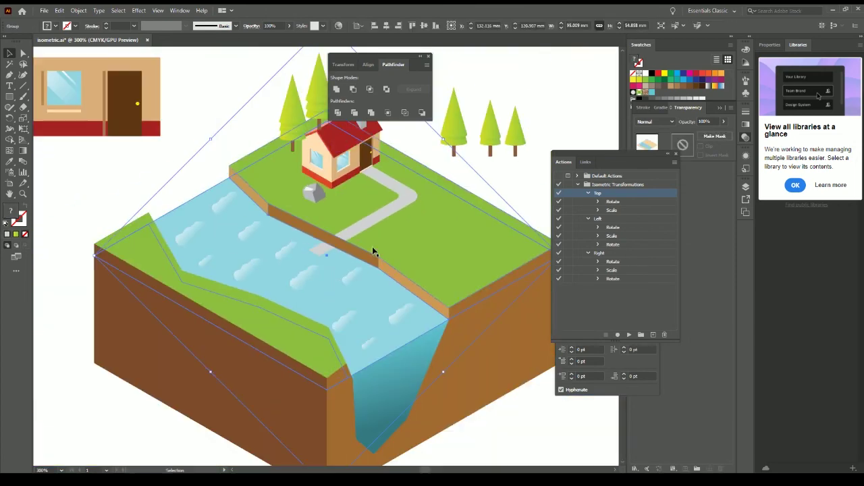
pyautogui.scroll(5, 372, 250)
# Pull the path's lower end back to the river bank
pyautogui.press('a')
pyautogui.moveTo(177, 286); pyautogui.dragTo(260, 237)
pyautogui.scroll(-5, 260, 237)
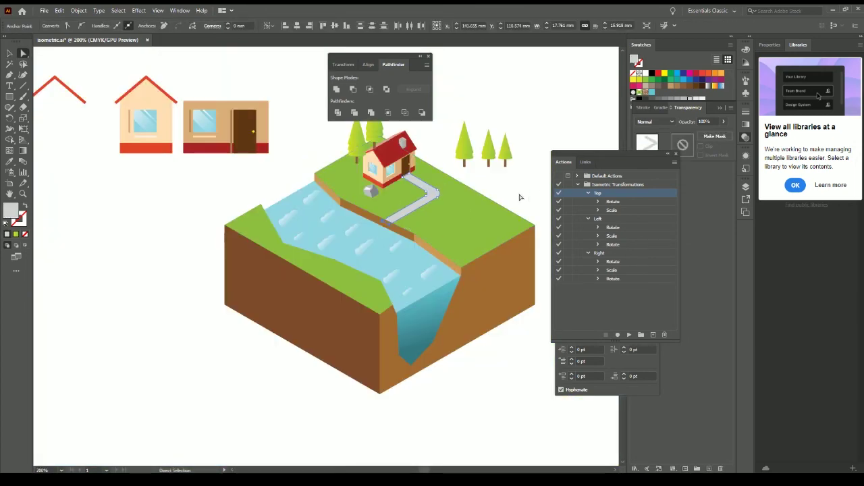
pyautogui.press('v')
pyautogui.scroll(3, 424, 161)
pyautogui.moveTo(423, 161); pyautogui.dragTo(496, 218)
# Set a pine tree beside the house and add small tree copies along the path
pyautogui.moveTo(306, 183); pyautogui.dragTo(308, 188)
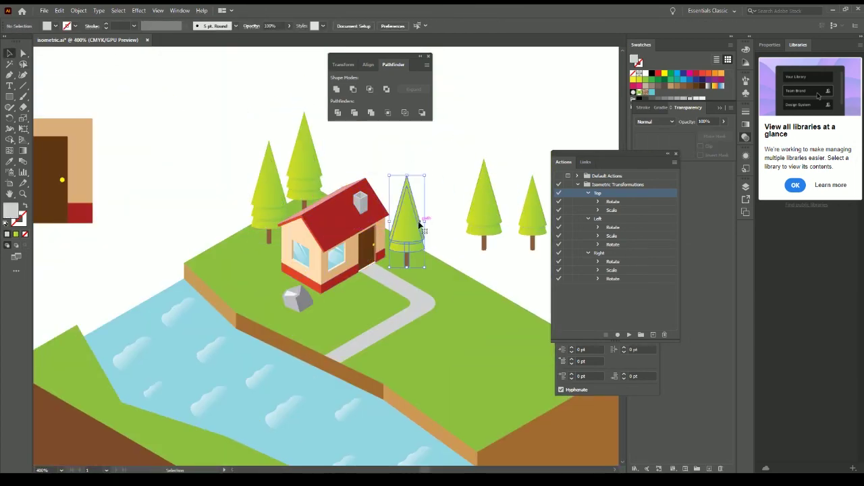
pyautogui.moveTo(469, 189); pyautogui.dragTo(394, 168)
pyautogui.moveTo(409, 223); pyautogui.dragTo(376, 234)
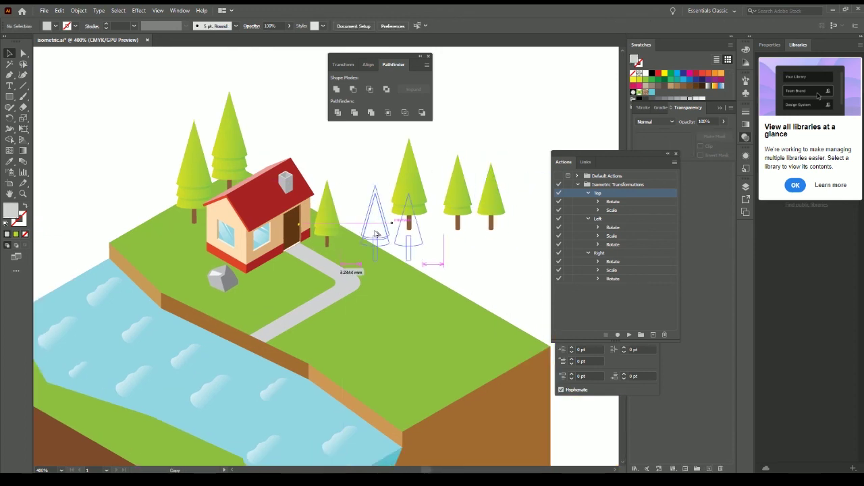
pyautogui.rightClick(495, 201)
pyautogui.click(517, 270)
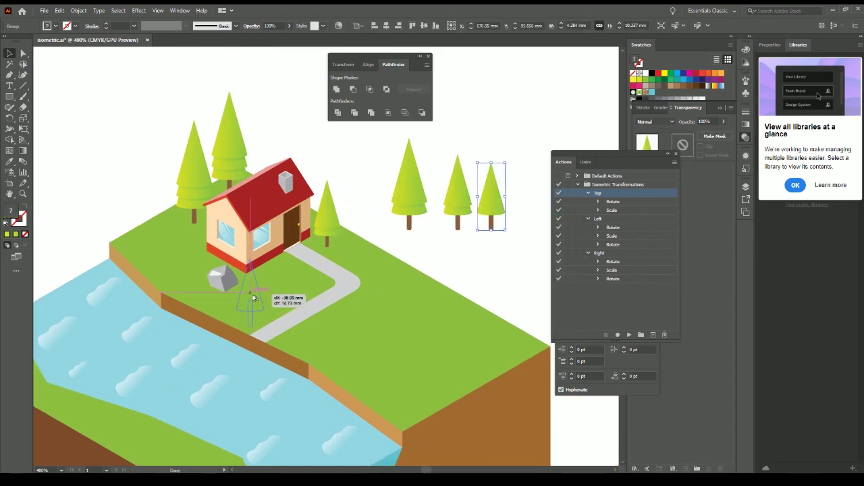
pyautogui.moveTo(251, 315); pyautogui.dragTo(269, 305)
pyautogui.hotkey('ctrl', '=')
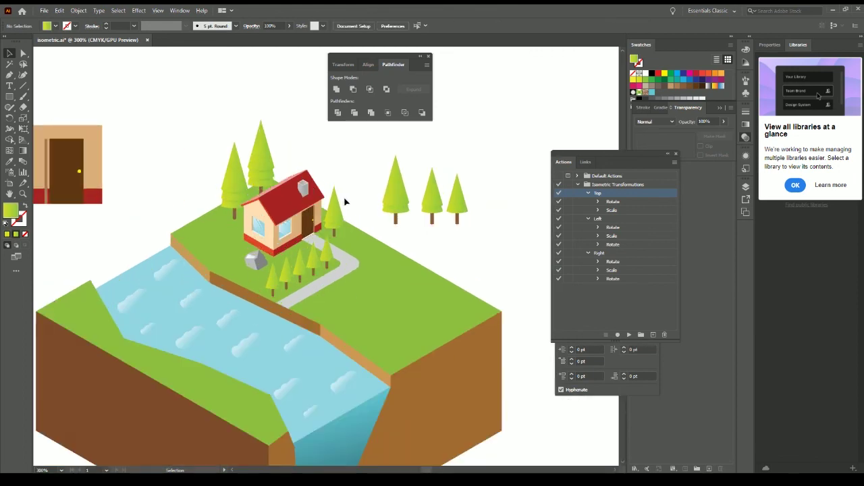
pyautogui.moveTo(347, 190); pyautogui.dragTo(390, 217)
pyautogui.hotkey('ctrl', '-')
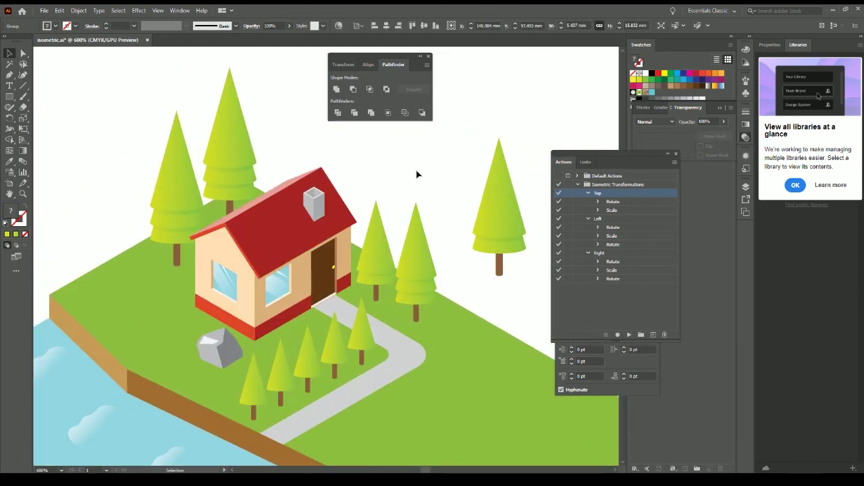